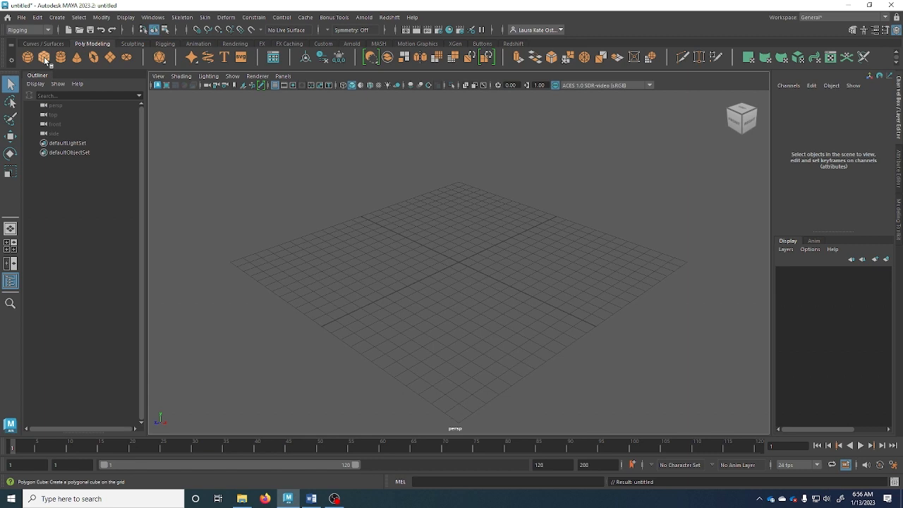
Add a default polygon cube, pCube1, at the grid origin and zoom in on it
{"action": "left_click", "coordinate": [44, 58]}
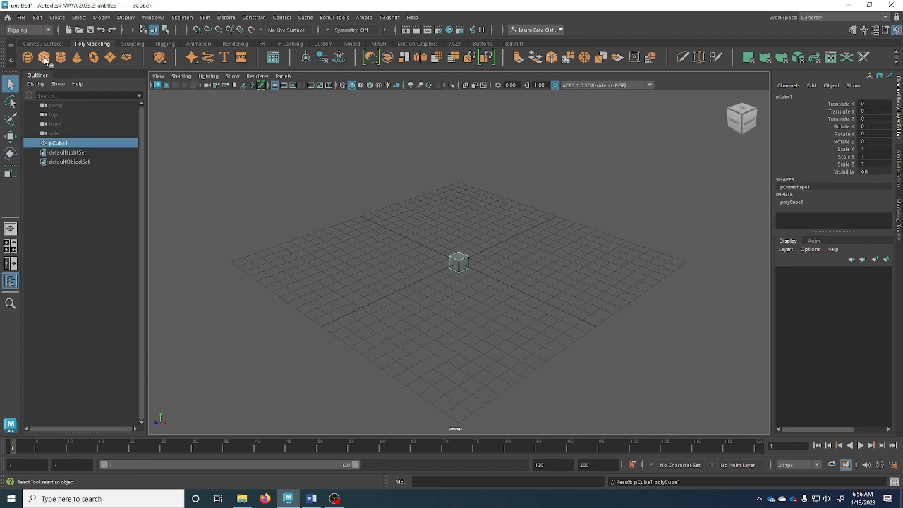
{"action": "left_click", "coordinate": [56, 16]}
{"action": "mouse_move", "coordinate": [81, 53]}
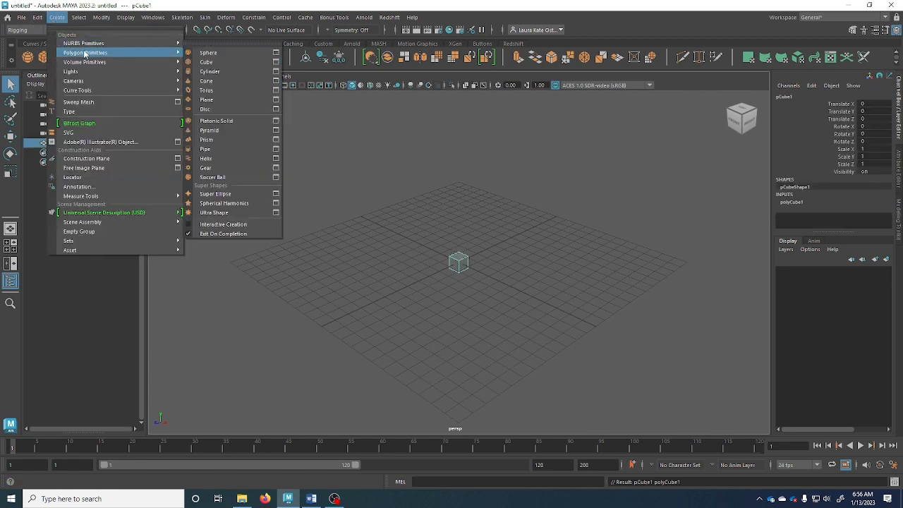
{"action": "left_click", "coordinate": [465, 266]}
{"action": "scroll", "coordinate": [466, 268], "scroll_direction": "up", "scroll_amount": 5}
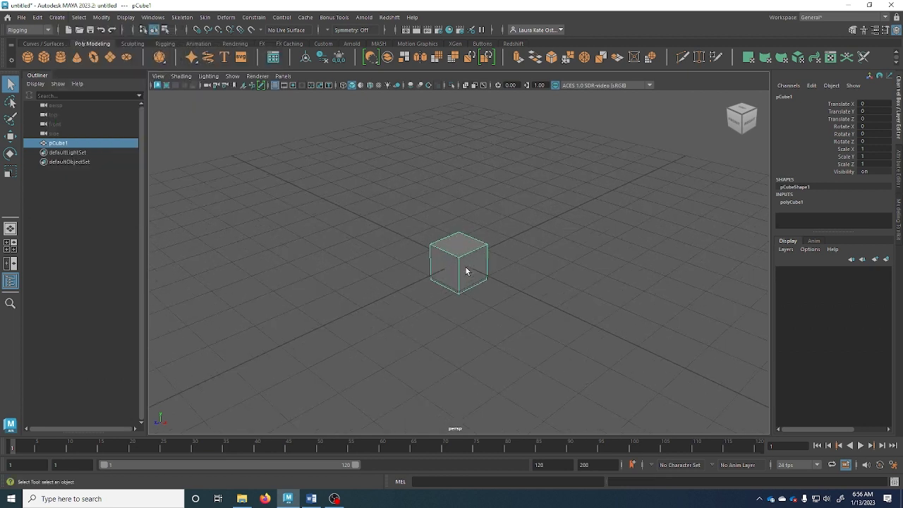
{"action": "left_click", "coordinate": [899, 122]}
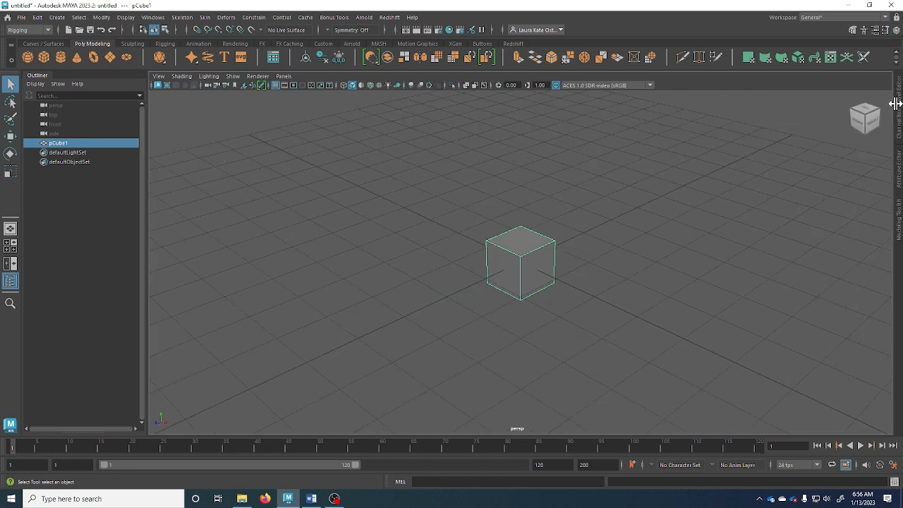
{"action": "left_click", "coordinate": [896, 107]}
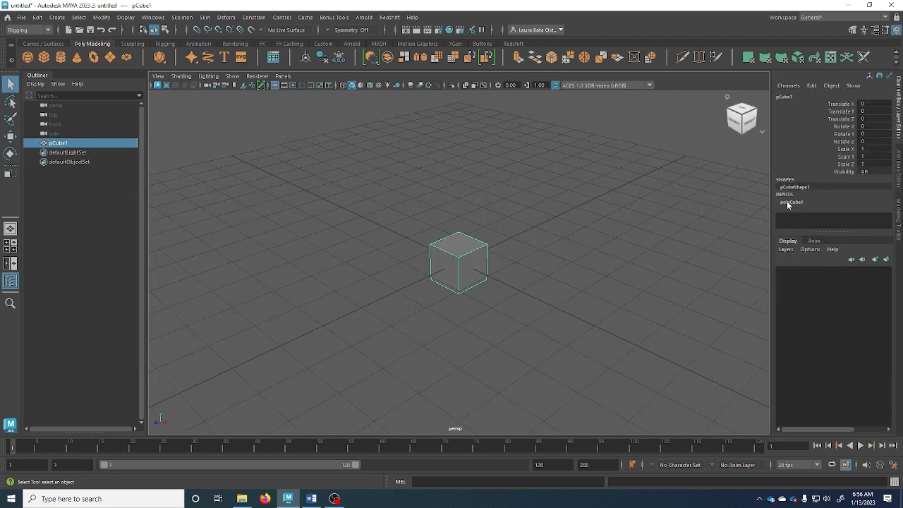
Expand polyCube1's inputs and set the cube's width, height and depth to 3
{"action": "left_click", "coordinate": [793, 202]}
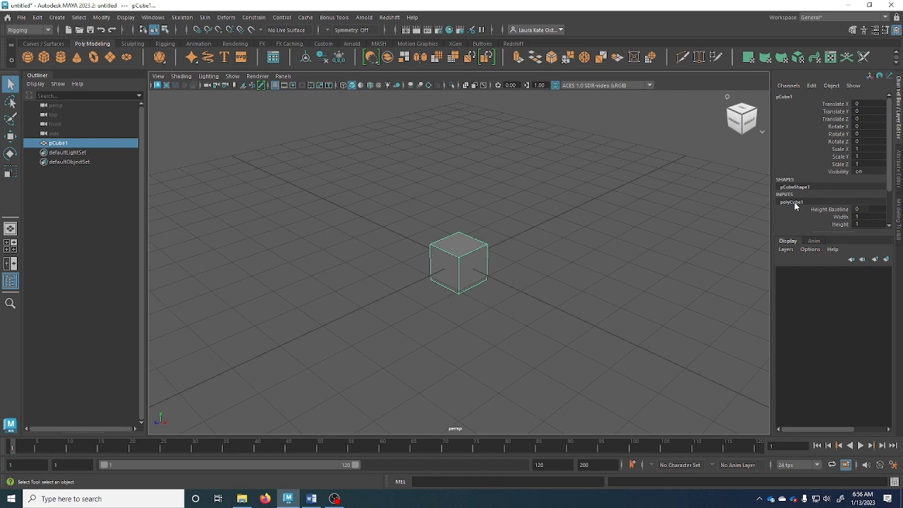
{"action": "left_click_drag", "start_coordinate": [826, 232], "coordinate": [823, 288]}
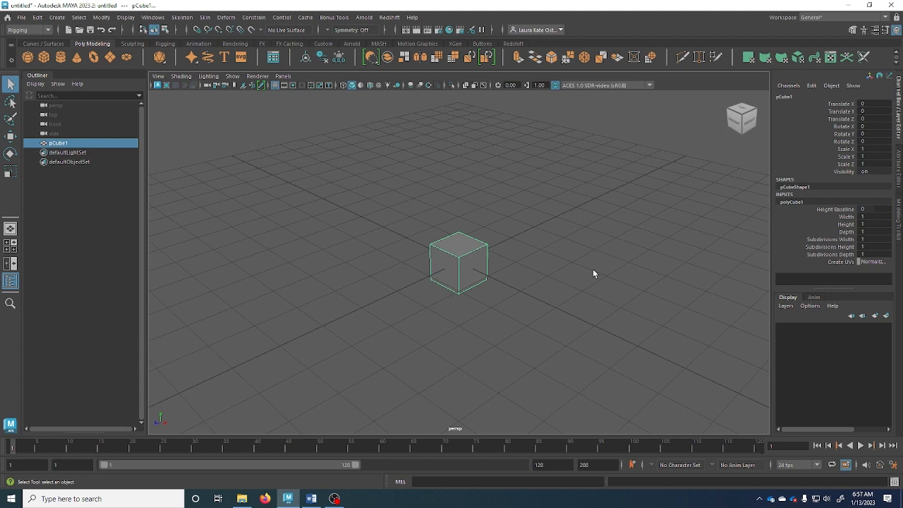
{"action": "double_click", "coordinate": [875, 216]}
{"action": "type", "text": "3"}
{"action": "key", "text": "Tab"}
{"action": "type", "text": "3"}
{"action": "key", "text": "Tab"}
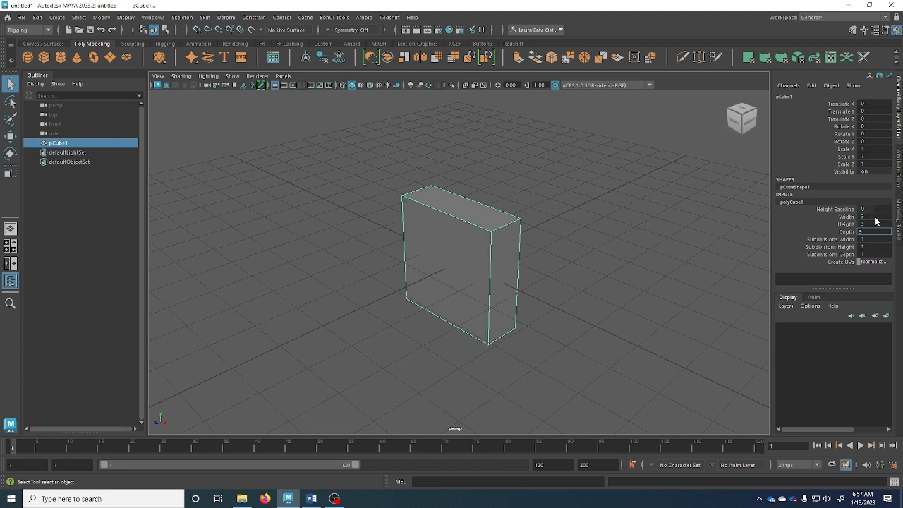
{"action": "type", "text": "3"}
{"action": "key", "text": "Return"}
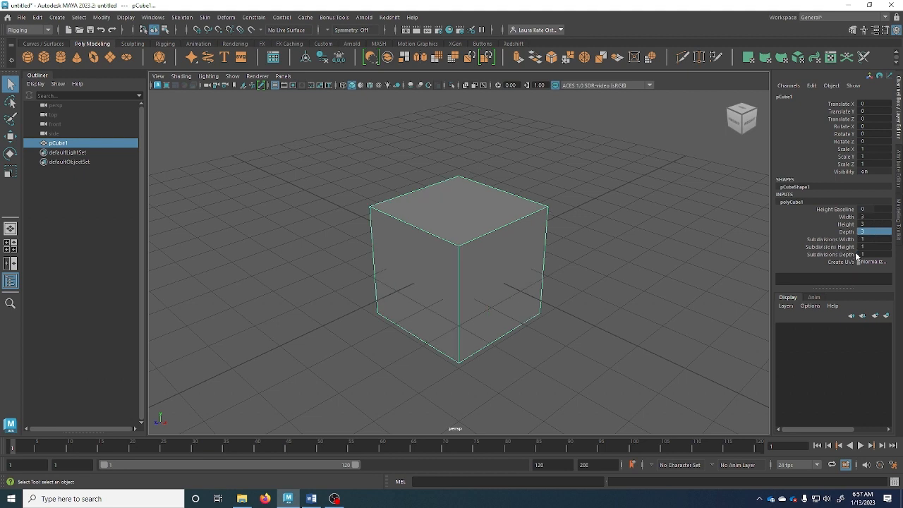
Set the cube's width, height and depth subdivisions to 4 each
{"action": "left_click", "coordinate": [866, 239]}
{"action": "type", "text": "2"}
{"action": "key", "text": "Return"}
{"action": "left_click_drag", "start_coordinate": [857, 236], "coordinate": [855, 239], "text": "ctrl"}
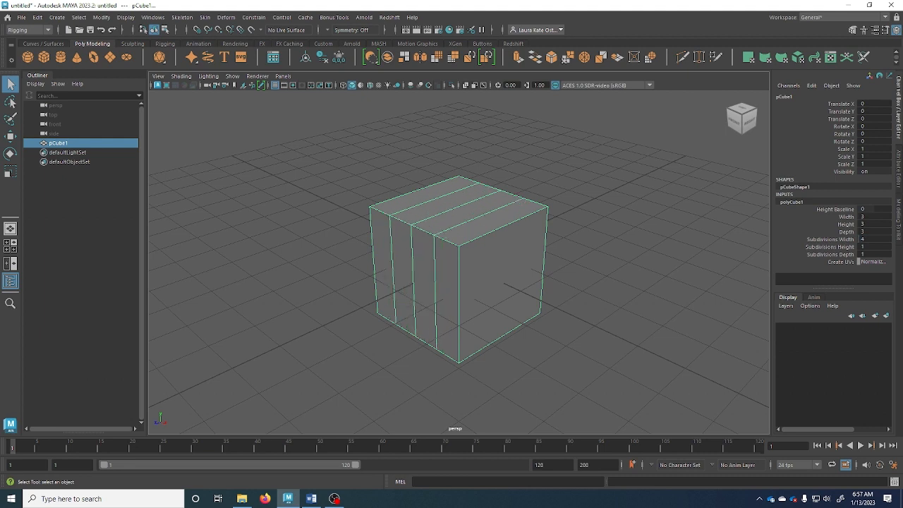
{"action": "double_click", "coordinate": [870, 246]}
{"action": "type", "text": "4"}
{"action": "key", "text": "Tab"}
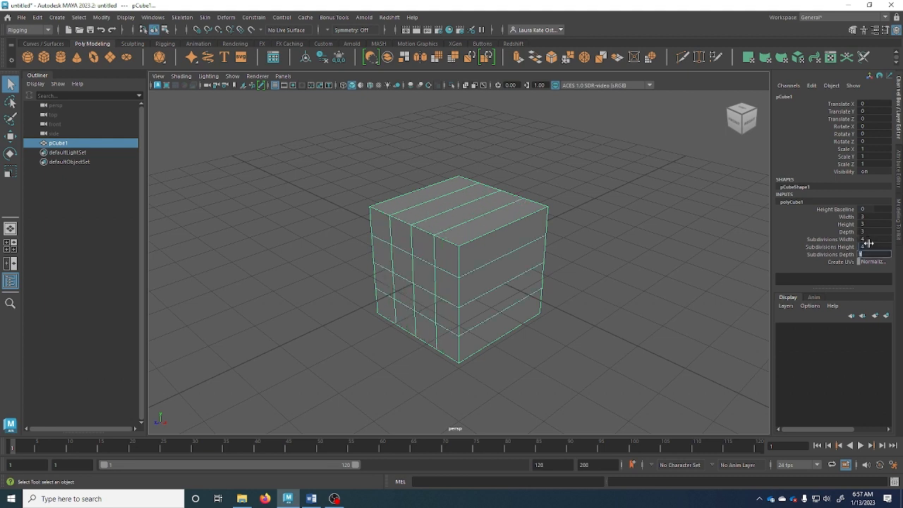
{"action": "type", "text": "4"}
{"action": "key", "text": "Tab"}
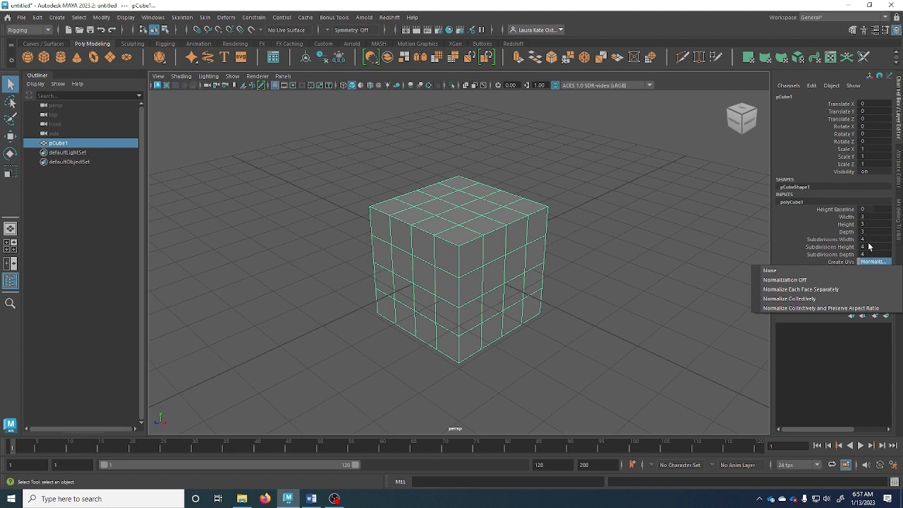
{"action": "left_click", "coordinate": [576, 308]}
{"action": "mouse_move", "coordinate": [476, 297]}
{"action": "left_mouse_down", "text": "alt"}
{"action": "mouse_move", "coordinate": [461, 303]}
{"action": "mouse_move", "coordinate": [475, 283]}
{"action": "left_mouse_up", "text": "alt"}
{"action": "scroll", "coordinate": [475, 284], "scroll_direction": "up", "scroll_amount": 3}
{"action": "right_click_drag", "start_coordinate": [459, 244], "coordinate": [458, 193]}
{"action": "double_click", "coordinate": [461, 227]}
{"action": "left_click_drag", "start_coordinate": [382, 300], "coordinate": [419, 274], "text": "alt"}
{"action": "key", "text": "r"}
{"action": "key", "text": "ctrl+z"}
{"action": "key", "text": "ctrl+z"}
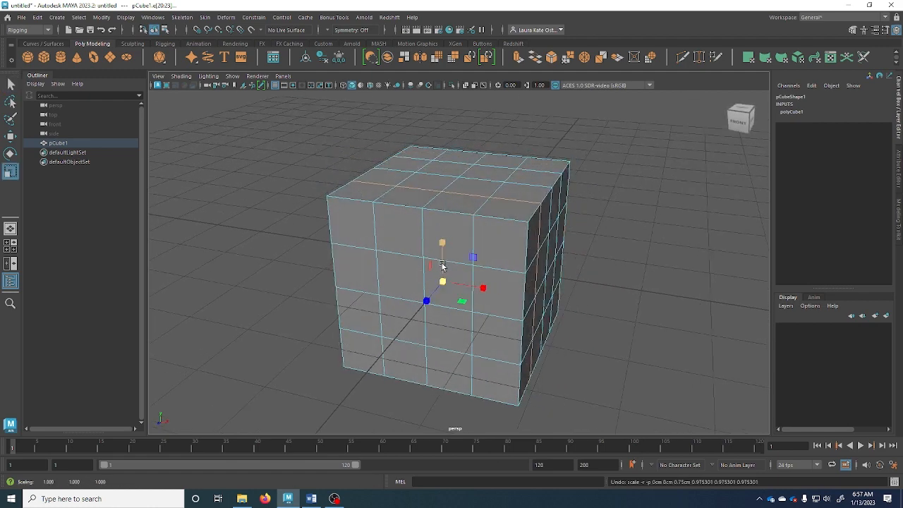
{"action": "key", "text": "e"}
{"action": "mouse_move", "coordinate": [441, 250]}
{"action": "left_mouse_down"}
{"action": "mouse_move", "coordinate": [433, 251]}
{"action": "mouse_move", "coordinate": [447, 242]}
{"action": "left_mouse_up"}
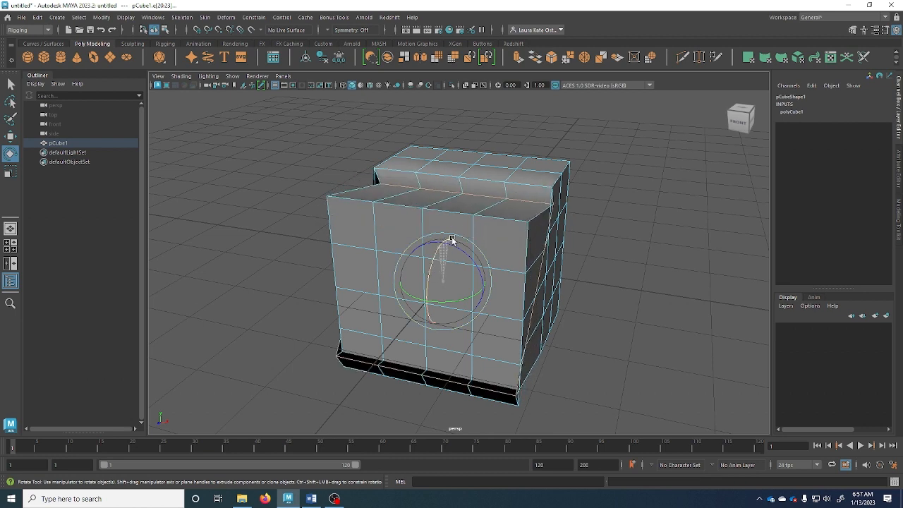
{"action": "key", "text": "ctrl+z"}
{"action": "key", "text": "w"}
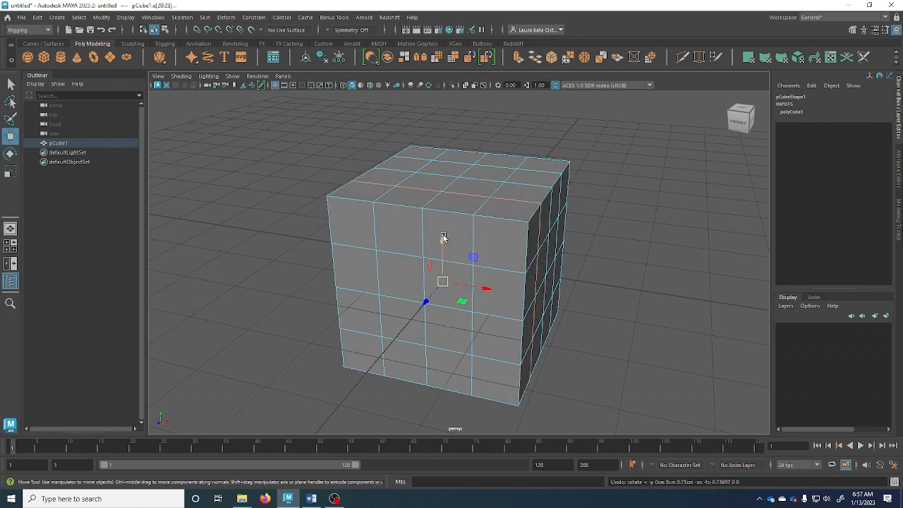
{"action": "left_click_drag", "start_coordinate": [480, 286], "coordinate": [457, 279]}
{"action": "key", "text": "ctrl+z"}
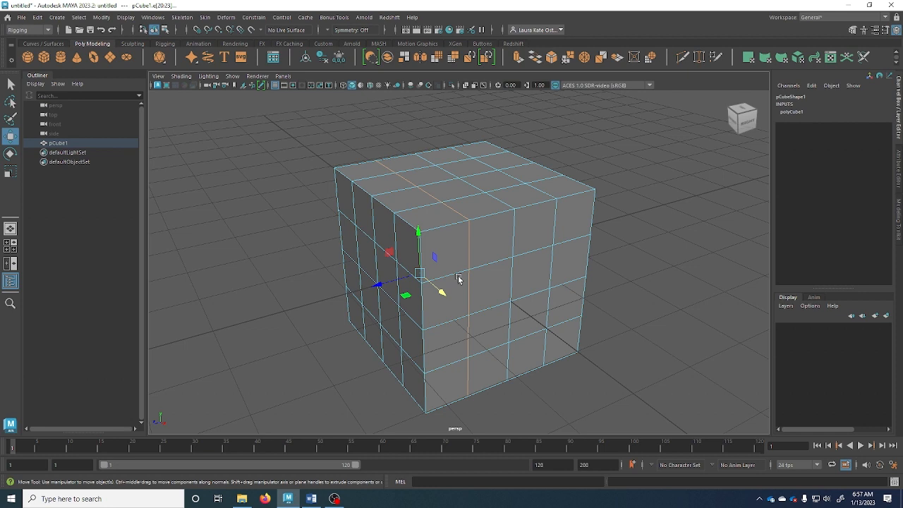
{"action": "key", "text": "3"}
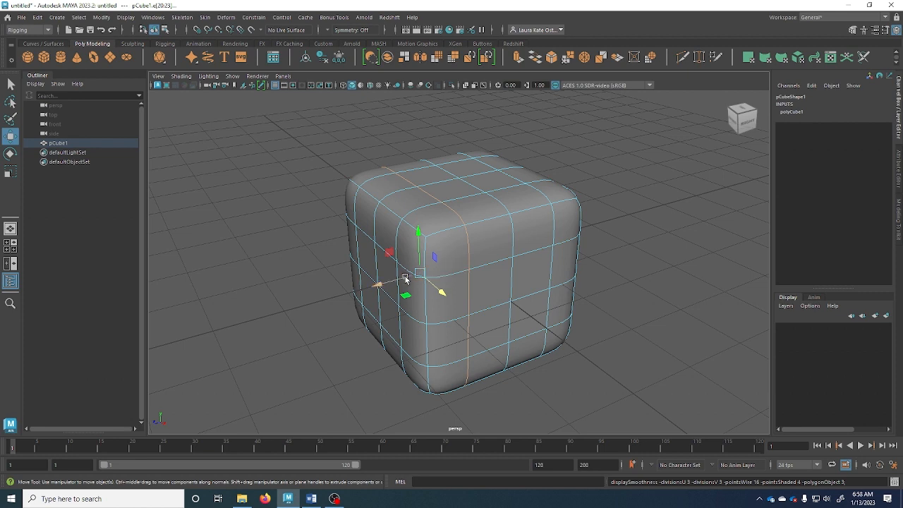
Try sliding the selected edge loop left, compare it in smooth preview, then undo the move
{"action": "left_click_drag", "start_coordinate": [399, 280], "coordinate": [355, 291]}
{"action": "key", "text": "1"}
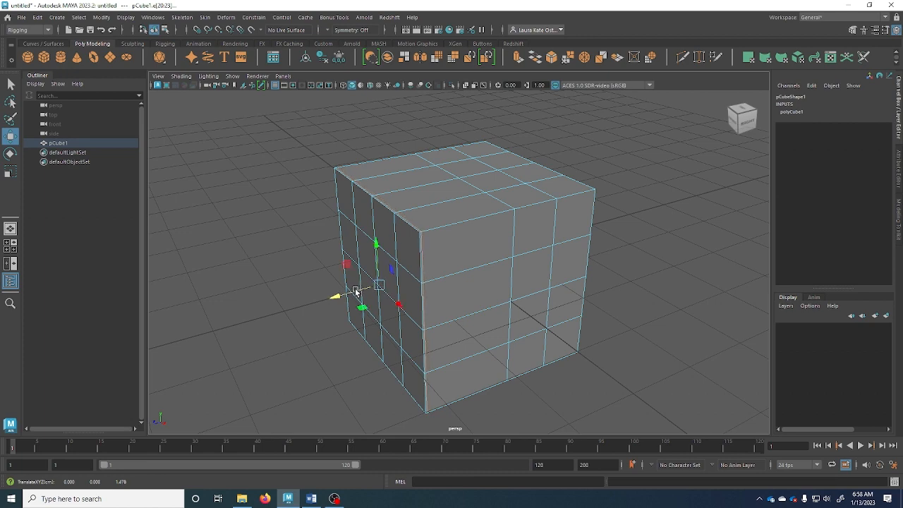
{"action": "key", "text": "3"}
{"action": "left_click_drag", "start_coordinate": [355, 196], "coordinate": [341, 216], "text": "alt"}
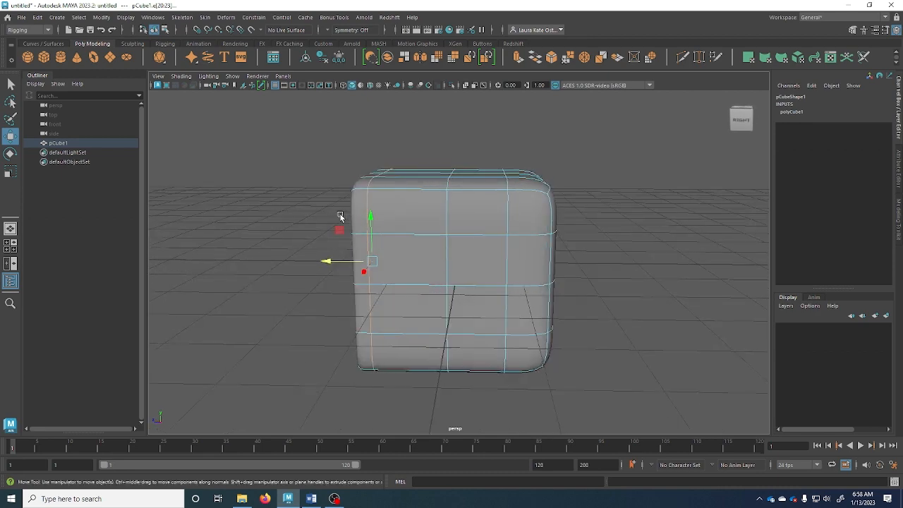
{"action": "left_click_drag", "start_coordinate": [520, 188], "coordinate": [429, 204], "text": "alt"}
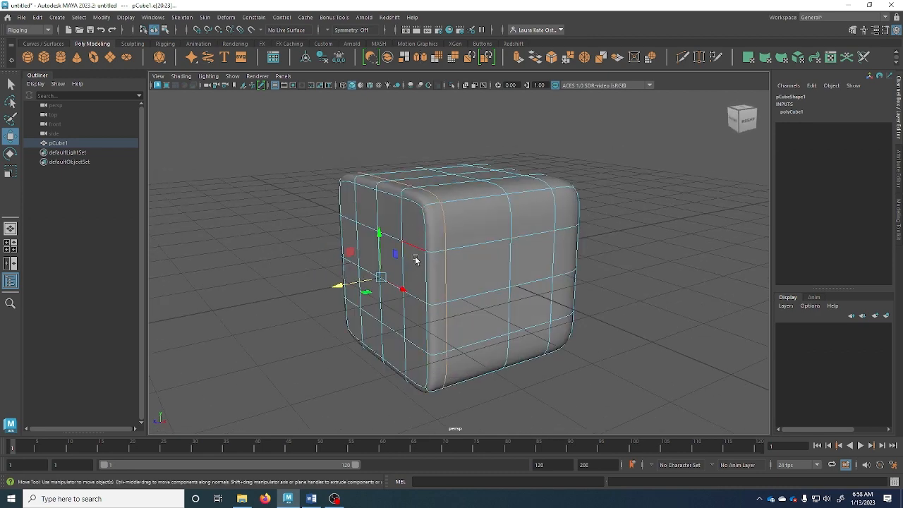
{"action": "mouse_move", "coordinate": [415, 258]}
{"action": "left_mouse_down", "text": "alt"}
{"action": "mouse_move", "coordinate": [368, 260]}
{"action": "mouse_move", "coordinate": [413, 259]}
{"action": "left_mouse_up", "text": "alt"}
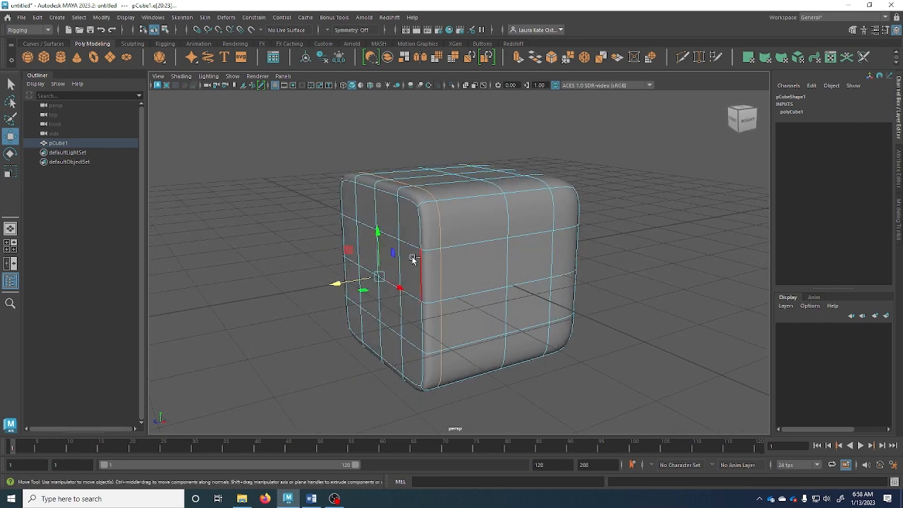
{"action": "key", "text": "ctrl+z"}
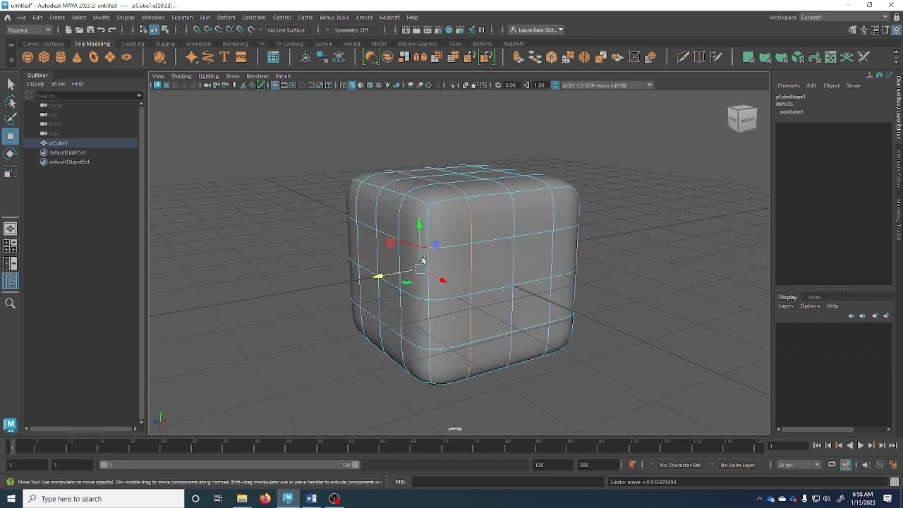
{"action": "left_click_drag", "start_coordinate": [422, 260], "coordinate": [459, 264], "text": "alt"}
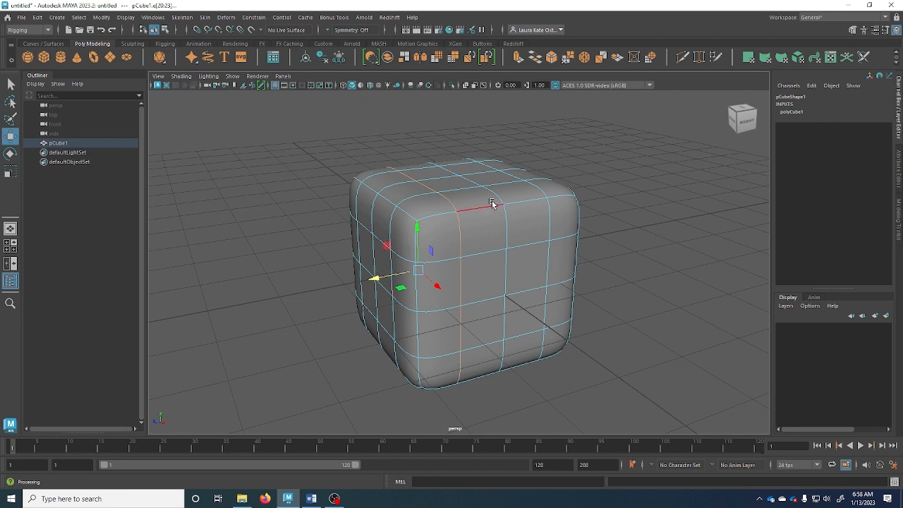
Slide the vertical edge near the front-left corner slightly left, checking it smoothed before returning to the cage
{"action": "left_click", "coordinate": [462, 234]}
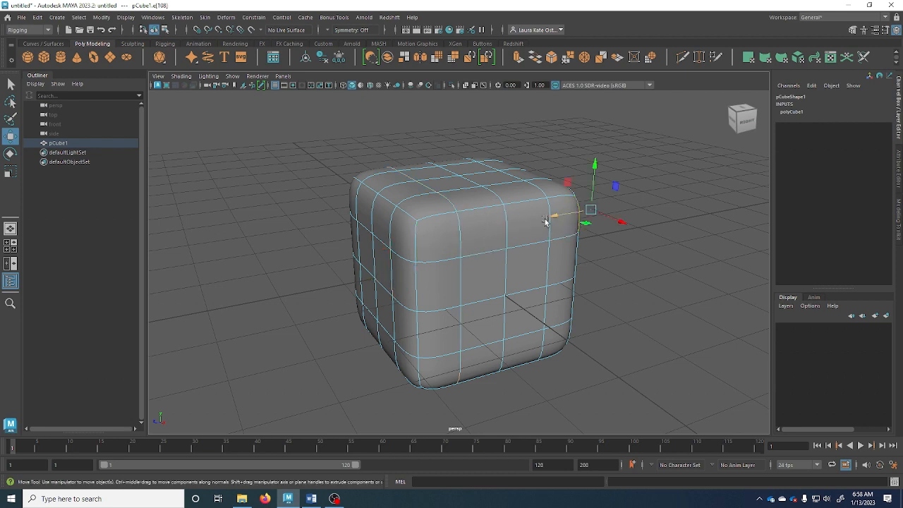
{"action": "left_click", "coordinate": [459, 230]}
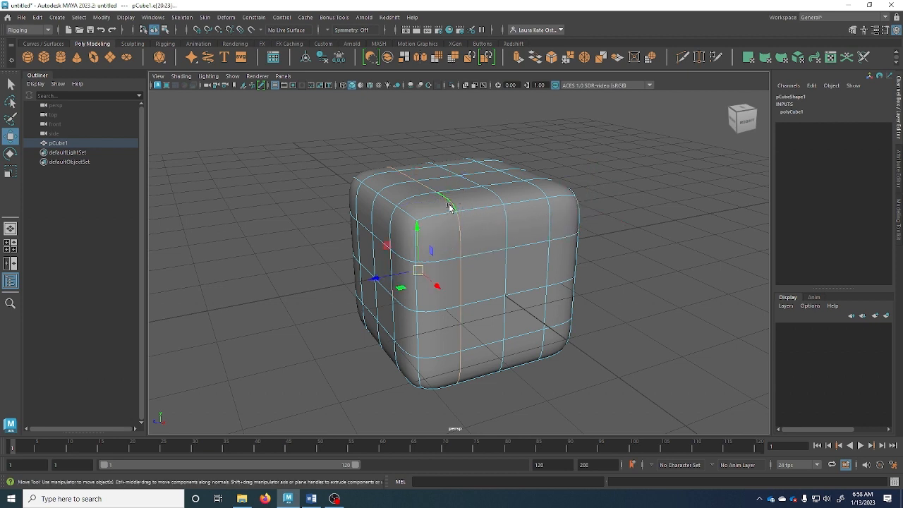
{"action": "left_click", "coordinate": [448, 233]}
{"action": "key", "text": "1"}
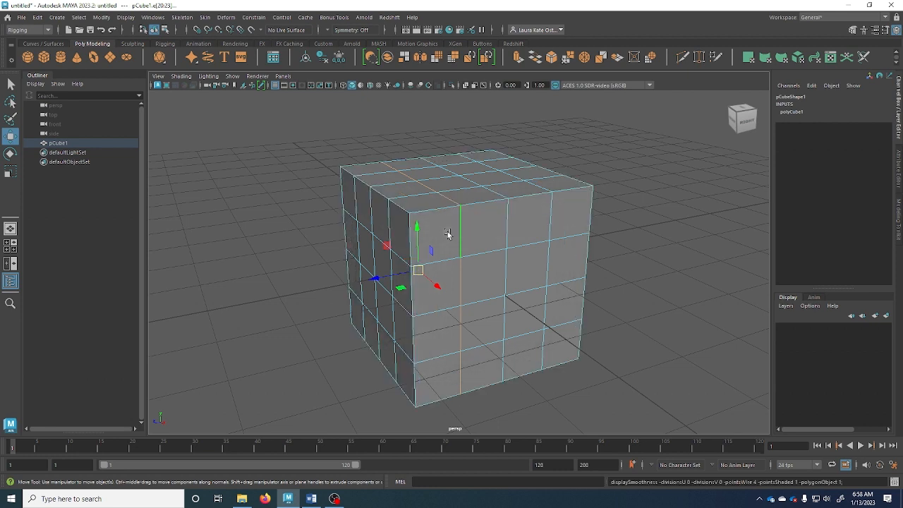
{"action": "left_click_drag", "start_coordinate": [393, 274], "coordinate": [350, 278]}
{"action": "scroll", "coordinate": [416, 261], "scroll_direction": "up", "scroll_amount": 5}
{"action": "left_click_drag", "start_coordinate": [423, 255], "coordinate": [433, 261], "text": "alt"}
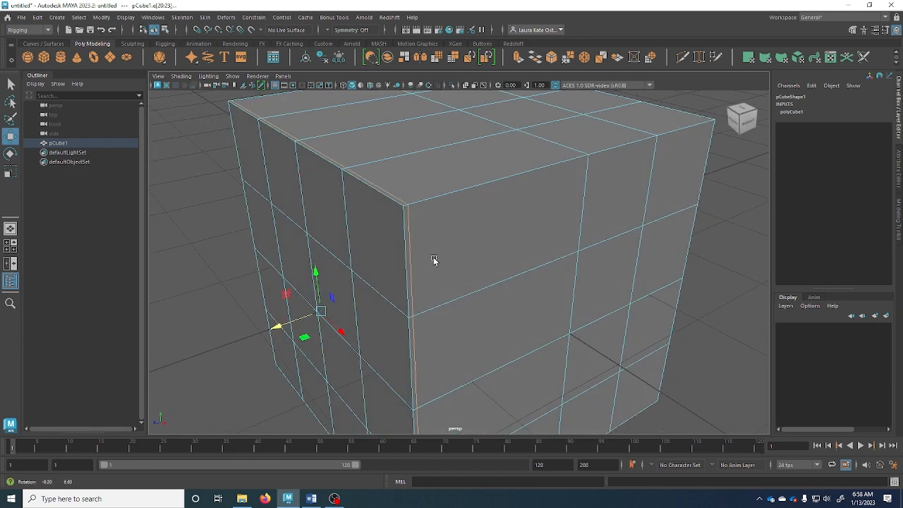
{"action": "left_click_drag", "start_coordinate": [288, 324], "coordinate": [288, 324]}
{"action": "key", "text": "3"}
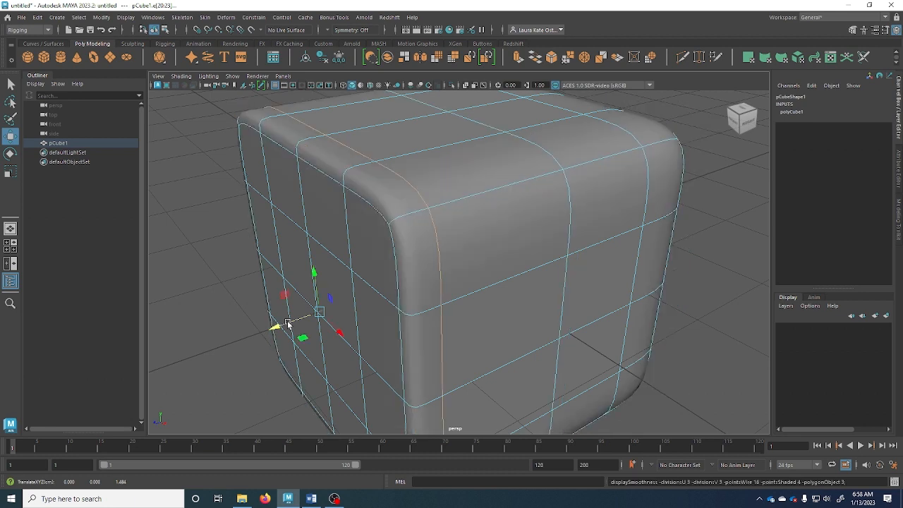
{"action": "key", "text": "1"}
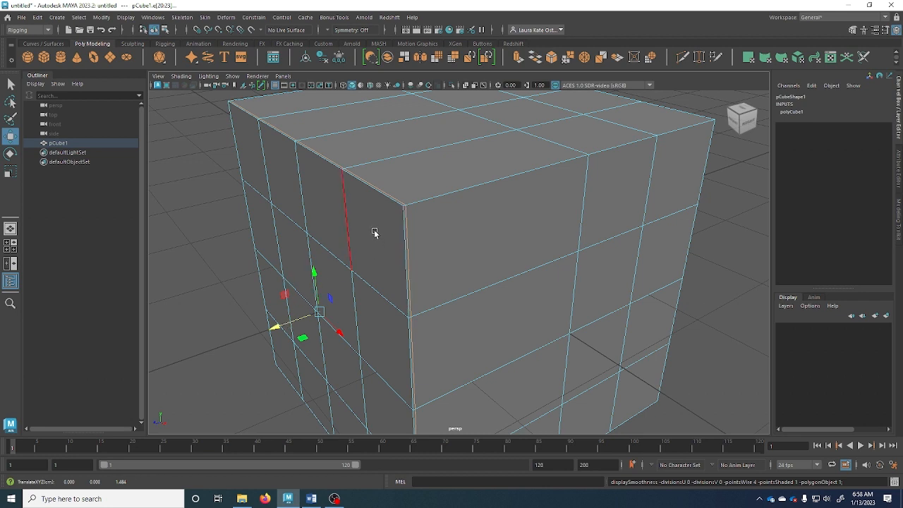
Switch to the Modeling menu set and open the Insert Edge Loop tool options
{"action": "left_click", "coordinate": [25, 30]}
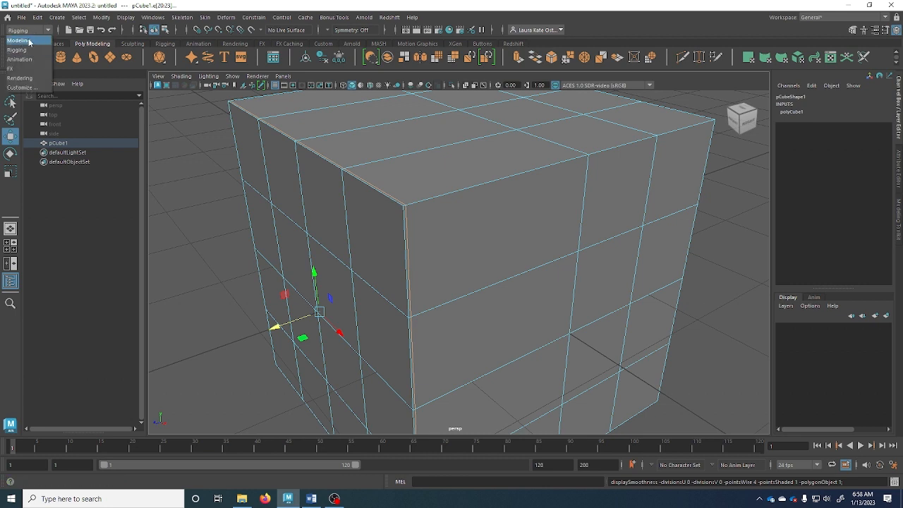
{"action": "left_click", "coordinate": [30, 40]}
{"action": "left_click", "coordinate": [203, 17]}
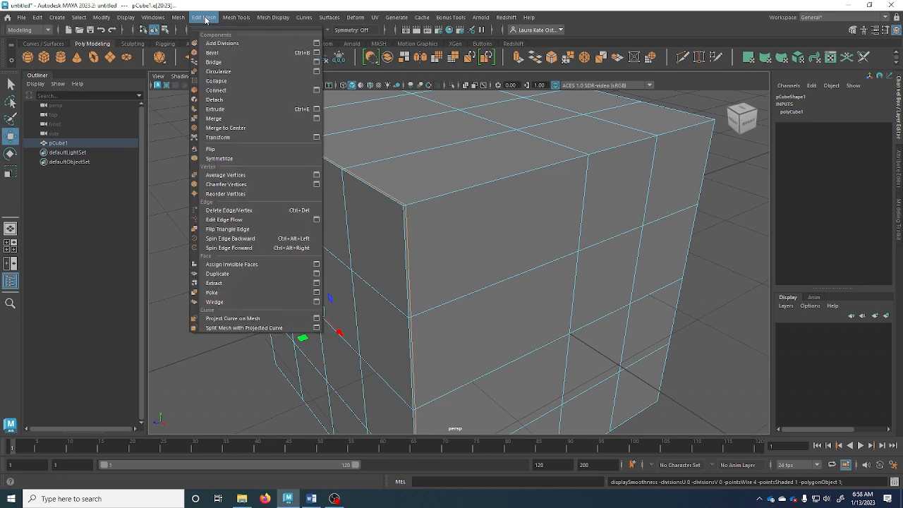
{"action": "mouse_move", "coordinate": [236, 19]}
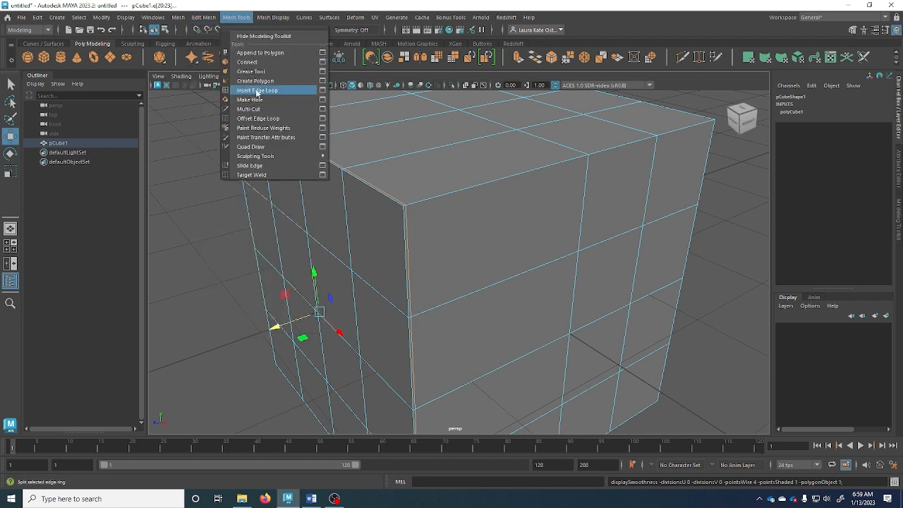
{"action": "left_click", "coordinate": [324, 91]}
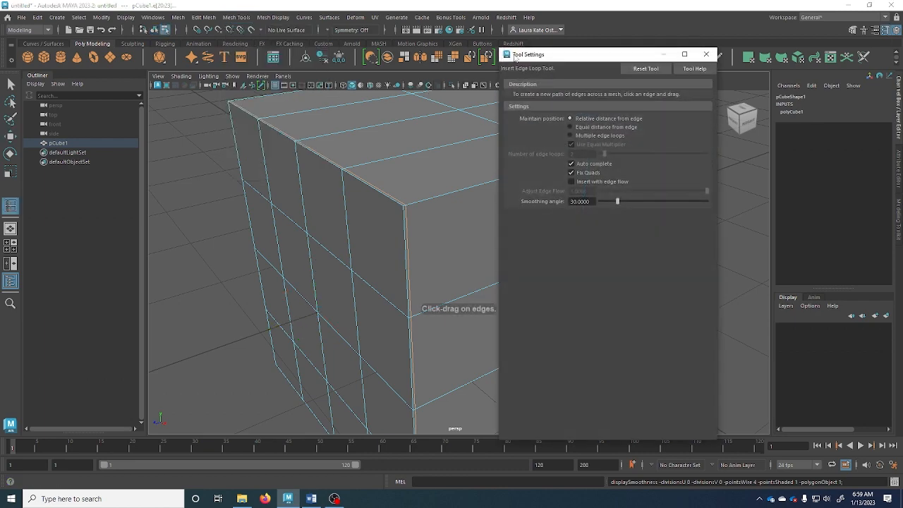
Dock the edge loop Tool Settings at the right side of the viewport
{"action": "left_click_drag", "start_coordinate": [515, 58], "coordinate": [900, 224]}
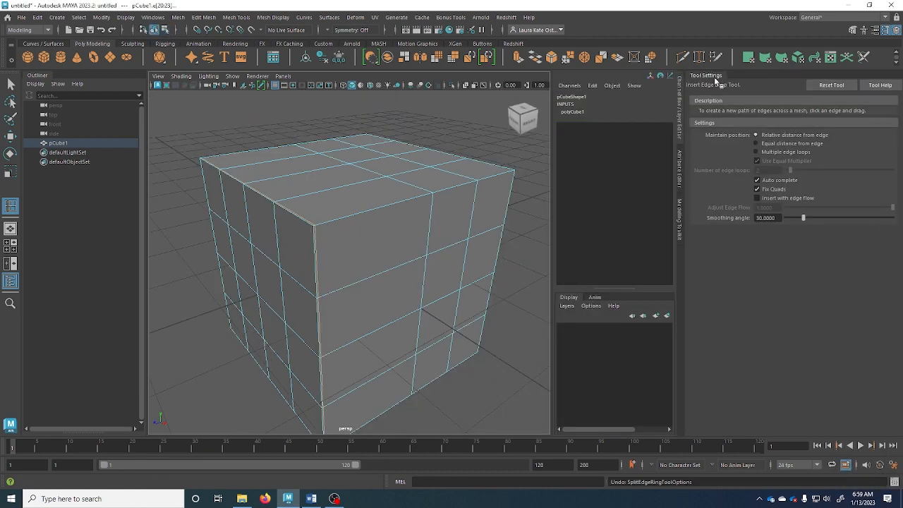
{"action": "left_click_drag", "start_coordinate": [713, 77], "coordinate": [894, 268]}
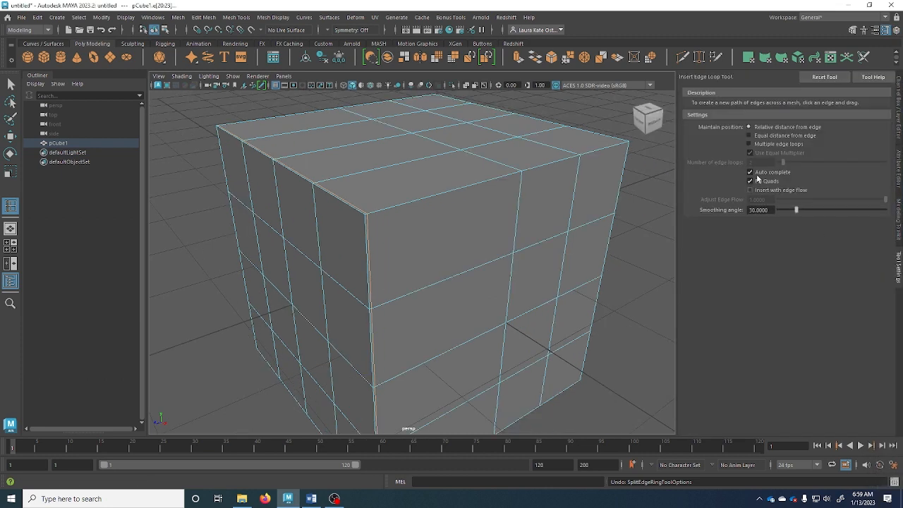
{"action": "left_click", "coordinate": [897, 240]}
{"action": "left_click", "coordinate": [898, 178]}
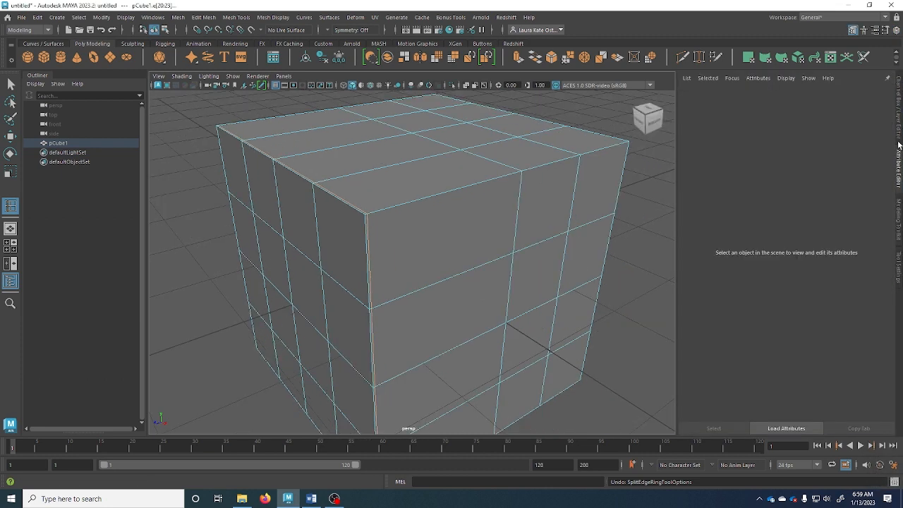
{"action": "left_click", "coordinate": [899, 141]}
{"action": "left_click", "coordinate": [898, 261]}
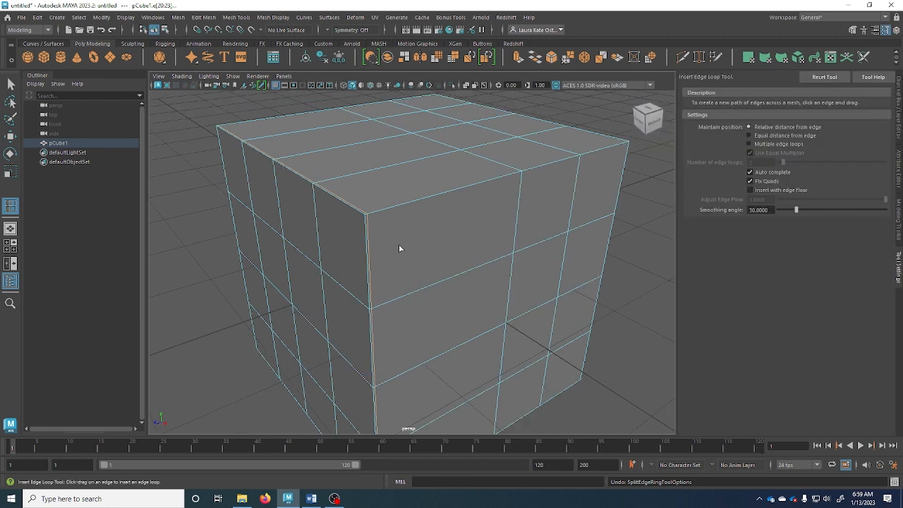
Test an edge loop near the cube's top, undo it, and preview another along the front corner
{"action": "left_click_drag", "start_coordinate": [399, 248], "coordinate": [397, 240], "text": "alt"}
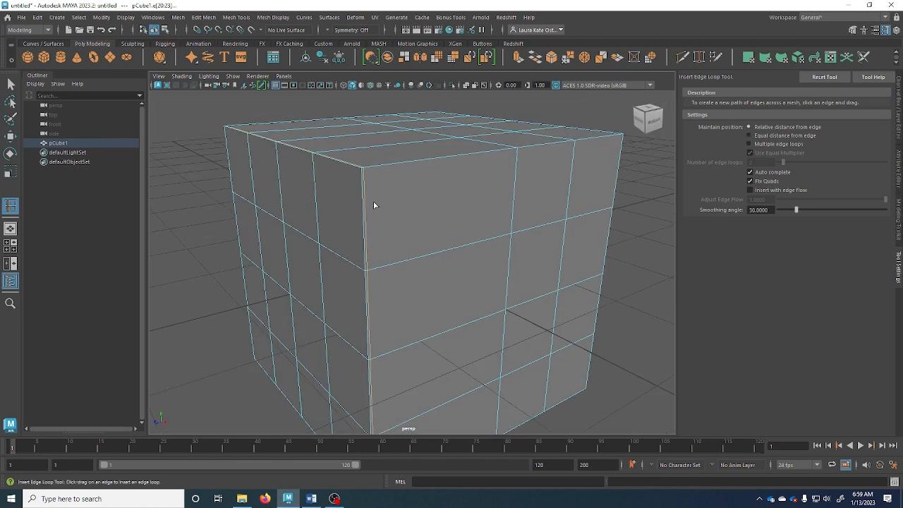
{"action": "left_click_drag", "start_coordinate": [365, 202], "coordinate": [368, 220]}
{"action": "left_click_drag", "start_coordinate": [368, 185], "coordinate": [369, 173]}
{"action": "mouse_move", "coordinate": [421, 219]}
{"action": "left_mouse_down", "text": "alt"}
{"action": "mouse_move", "coordinate": [322, 222]}
{"action": "mouse_move", "coordinate": [417, 226]}
{"action": "left_mouse_up", "text": "alt"}
{"action": "key", "text": "ctrl+z"}
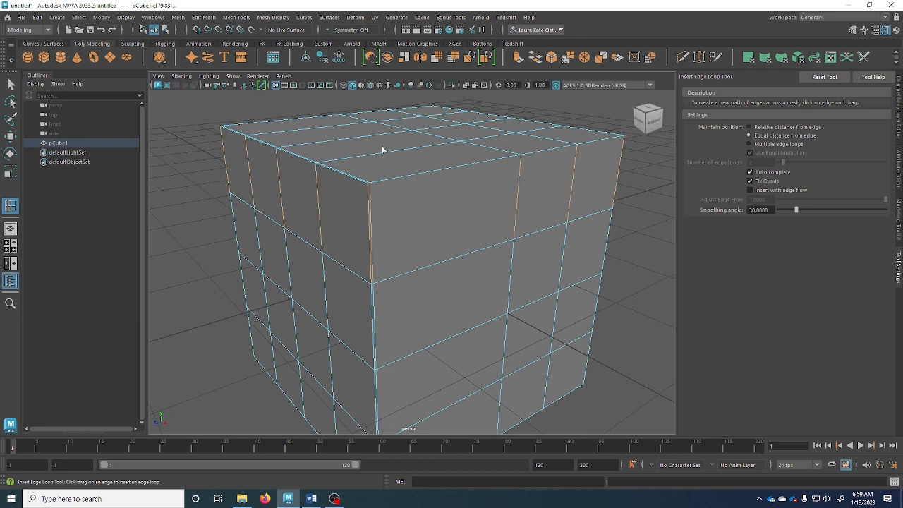
{"action": "left_click_drag", "start_coordinate": [370, 204], "coordinate": [373, 244]}
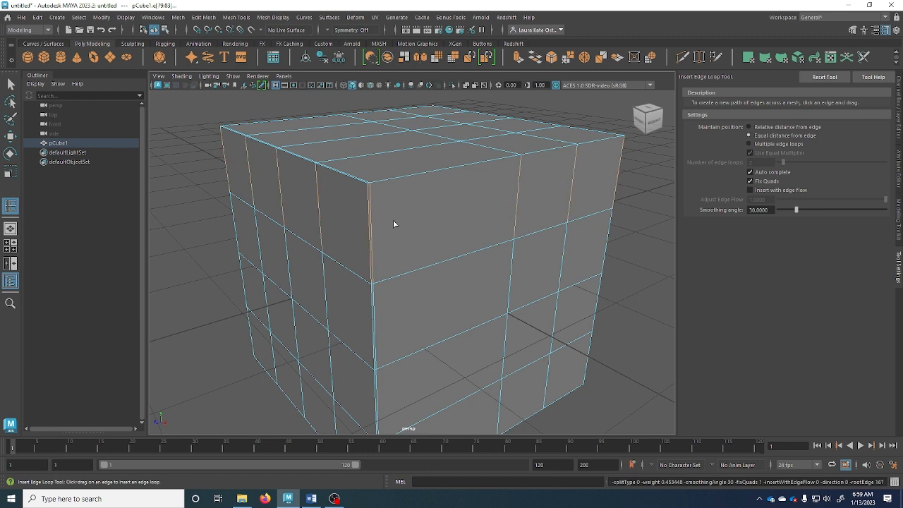
{"action": "key", "text": "w"}
{"action": "right_click_drag", "start_coordinate": [529, 161], "coordinate": [503, 155]}
Pull the top corner vertex down into a dent, then reactivate Insert Edge Loop from the hotbox
{"action": "left_click", "coordinate": [520, 159]}
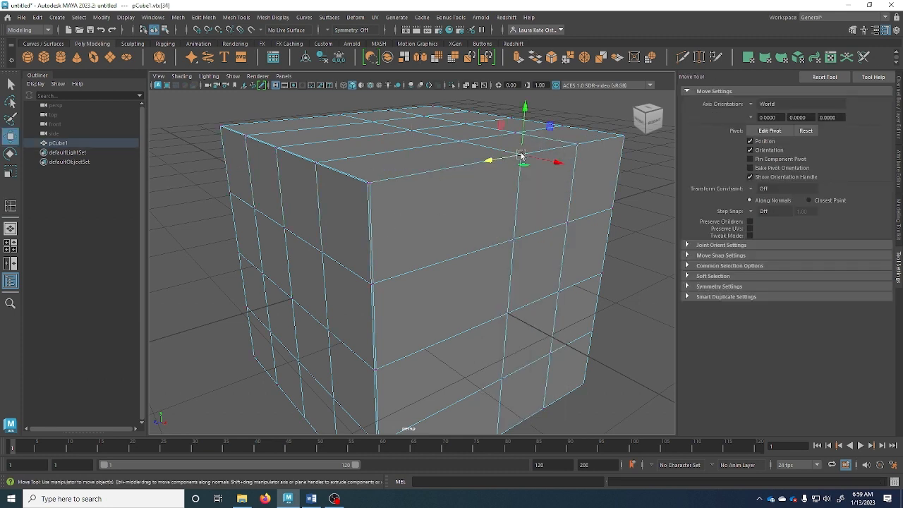
{"action": "left_click_drag", "start_coordinate": [522, 138], "coordinate": [522, 202]}
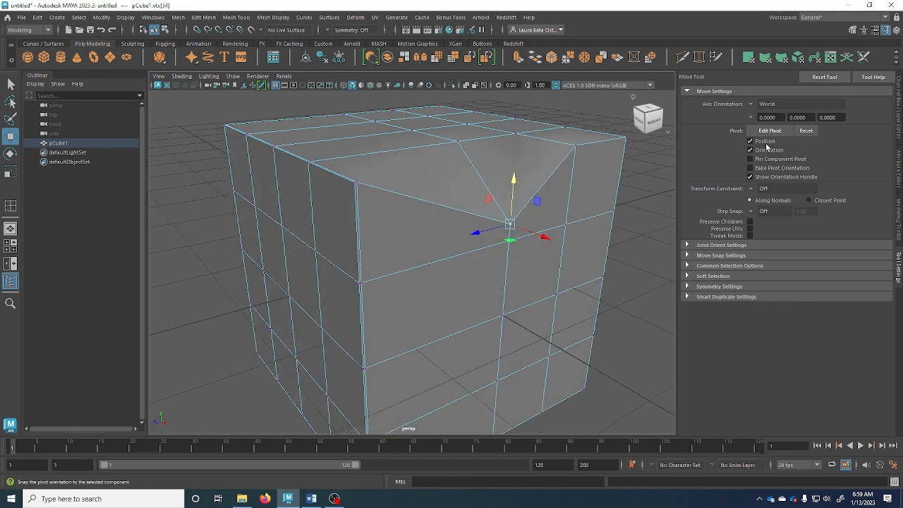
{"action": "key", "text": "space"}
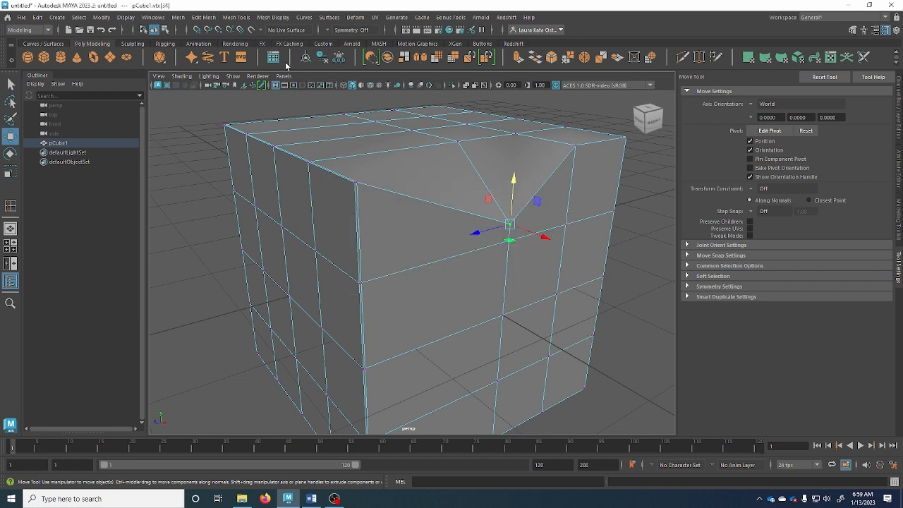
{"action": "key", "text": "space"}
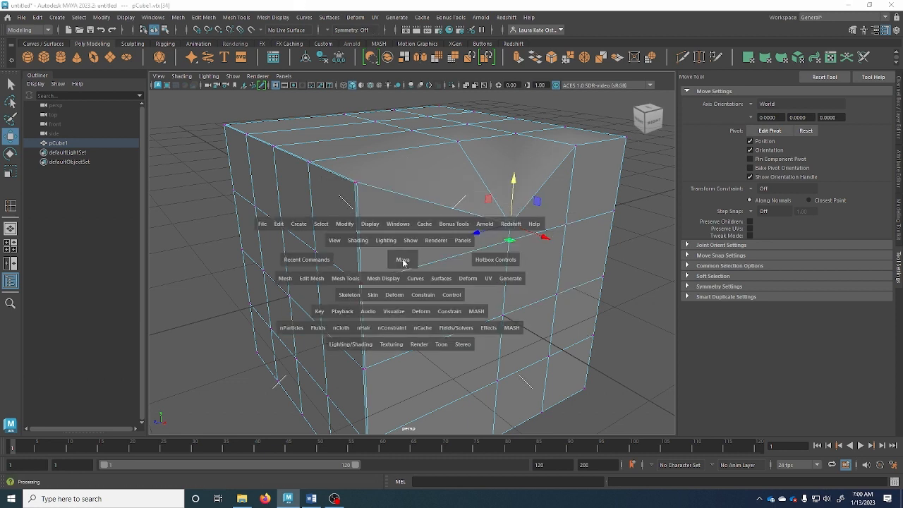
{"action": "left_click", "coordinate": [345, 277]}
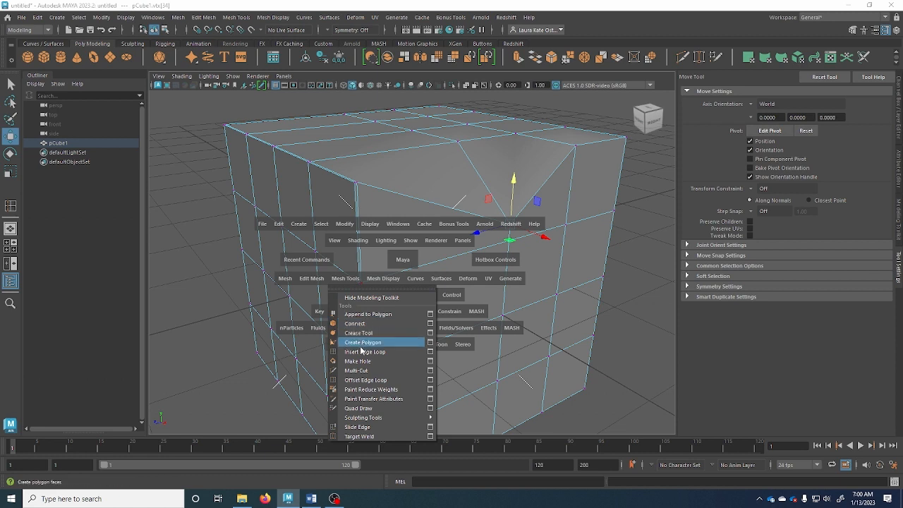
{"action": "left_click", "coordinate": [399, 351]}
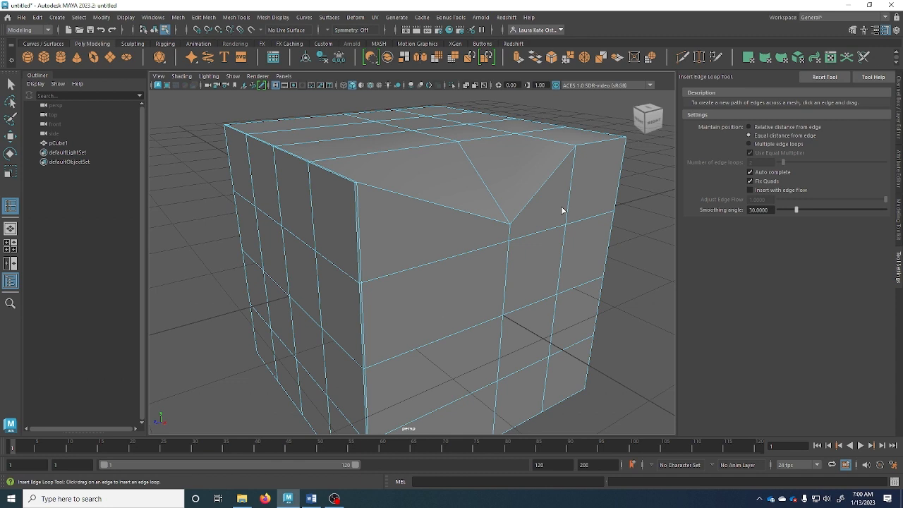
With Relative distance from edge, insert a trial edge loop near the cube's top
{"action": "left_click", "coordinate": [237, 17]}
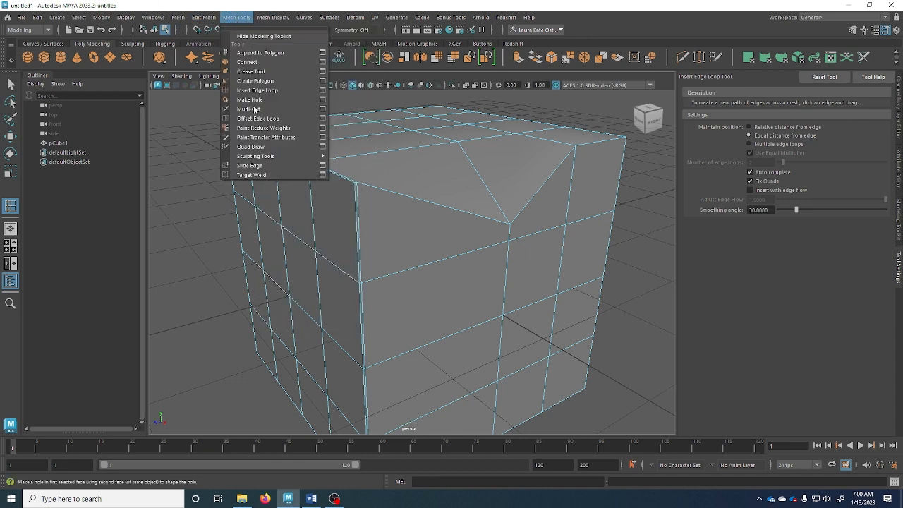
{"action": "left_click", "coordinate": [243, 19]}
{"action": "key", "text": "space"}
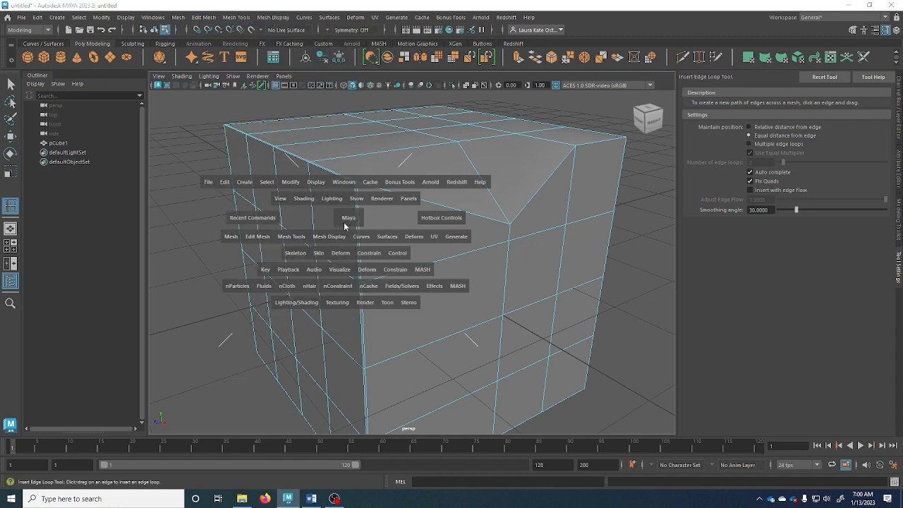
{"action": "left_click", "coordinate": [291, 237]}
{"action": "left_click", "coordinate": [769, 127]}
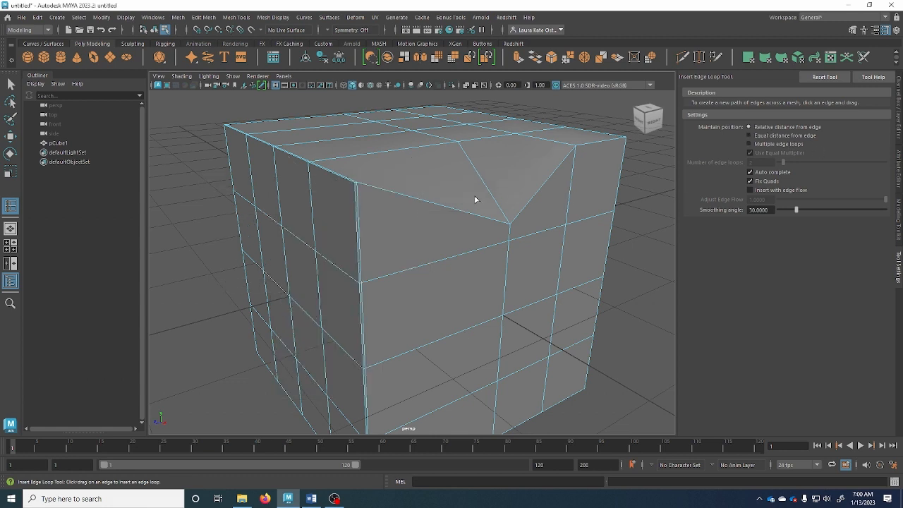
{"action": "left_click_drag", "start_coordinate": [359, 221], "coordinate": [358, 194]}
{"action": "left_click", "coordinate": [350, 201]}
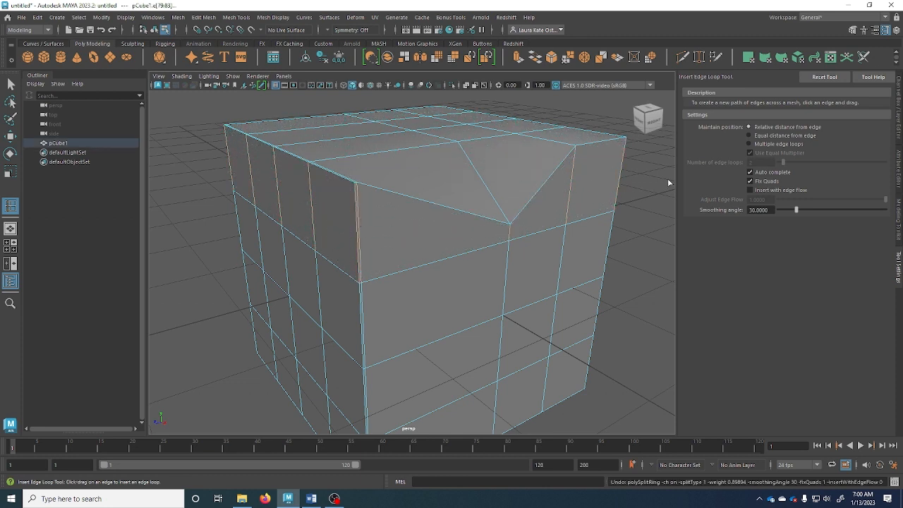
Switch to Equal distance from edge, insert a loop just below the top edge, then undo it
{"action": "left_click", "coordinate": [749, 134]}
{"action": "left_click_drag", "start_coordinate": [360, 224], "coordinate": [358, 188]}
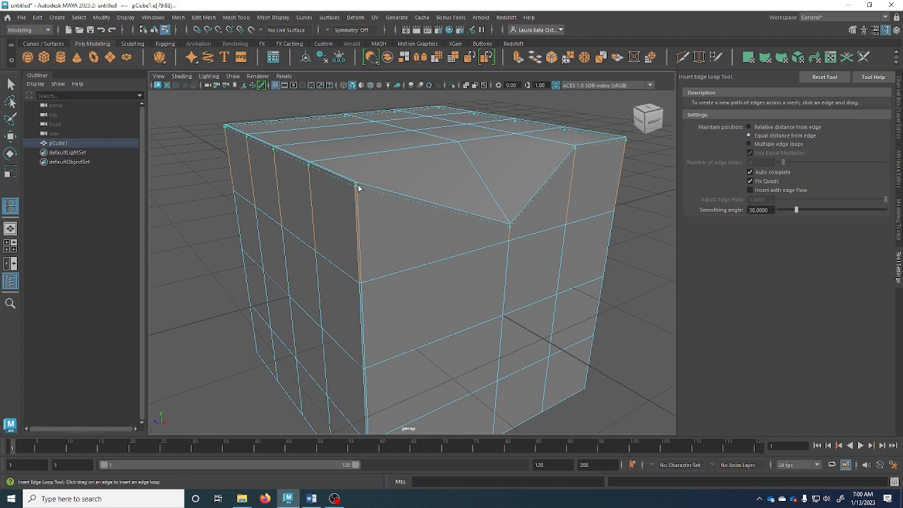
{"action": "left_click_drag", "start_coordinate": [358, 188], "coordinate": [358, 187]}
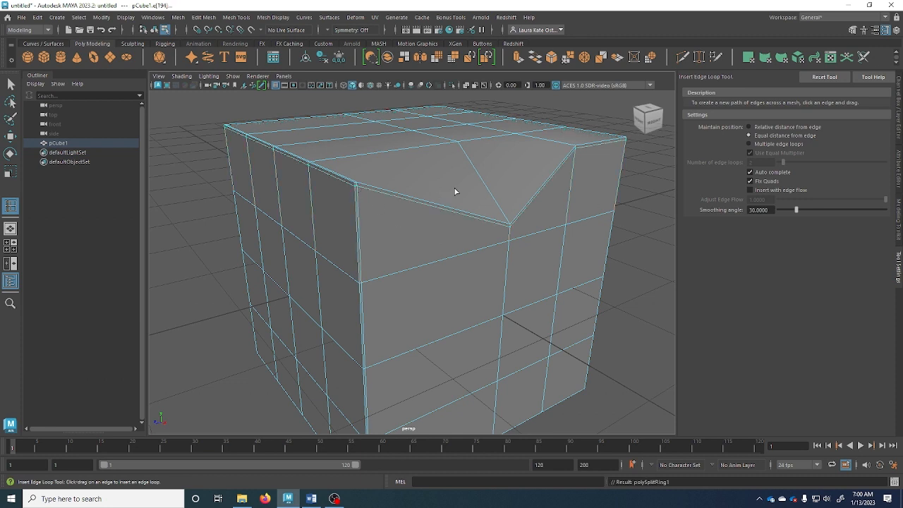
{"action": "key", "text": "ctrl+z"}
{"action": "key", "text": "ctrl+z"}
{"action": "key", "text": "ctrl+z"}
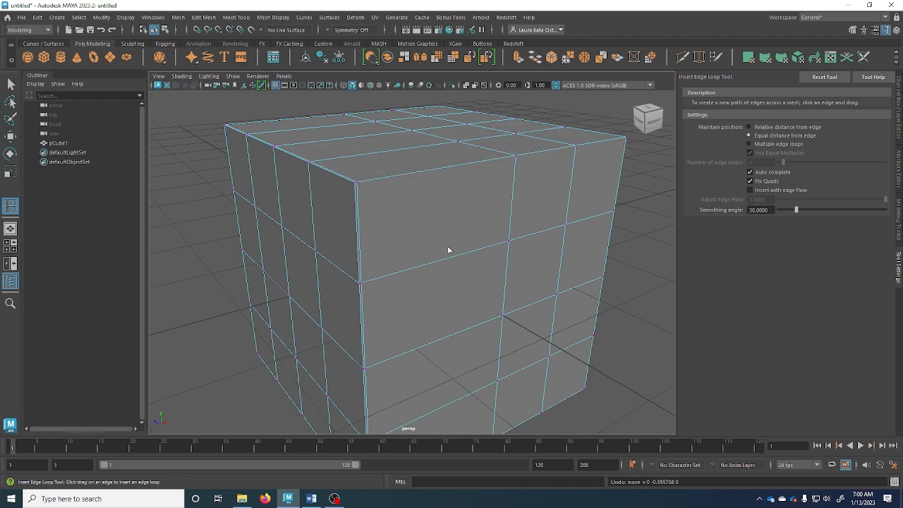
Insert 7 multiple edge loops and undo them, then add one equal-distance loop beneath the top edge
{"action": "left_click", "coordinate": [770, 144]}
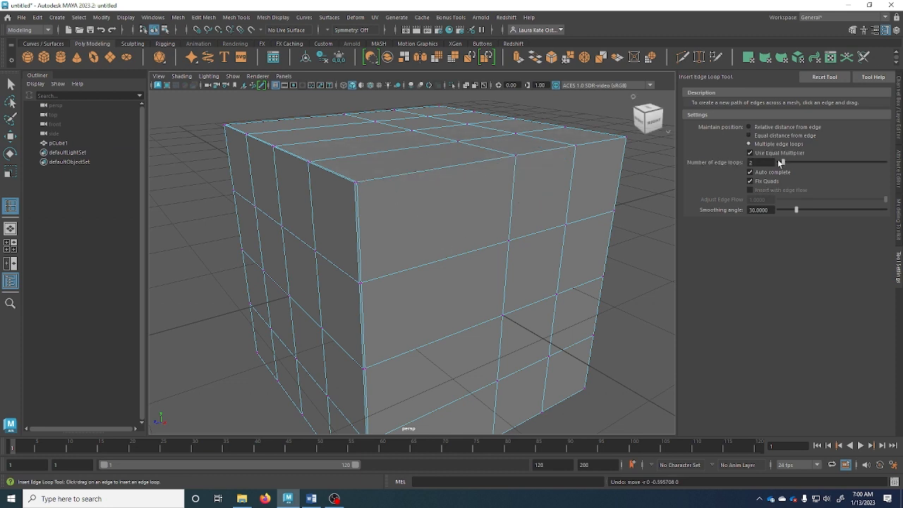
{"action": "left_click_drag", "start_coordinate": [780, 163], "coordinate": [793, 163]}
{"action": "left_click", "coordinate": [357, 215]}
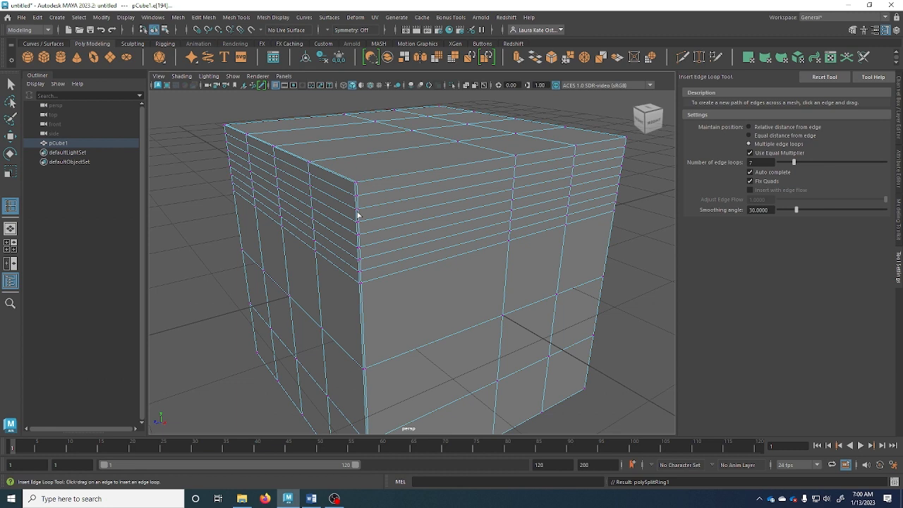
{"action": "key", "text": "ctrl+z"}
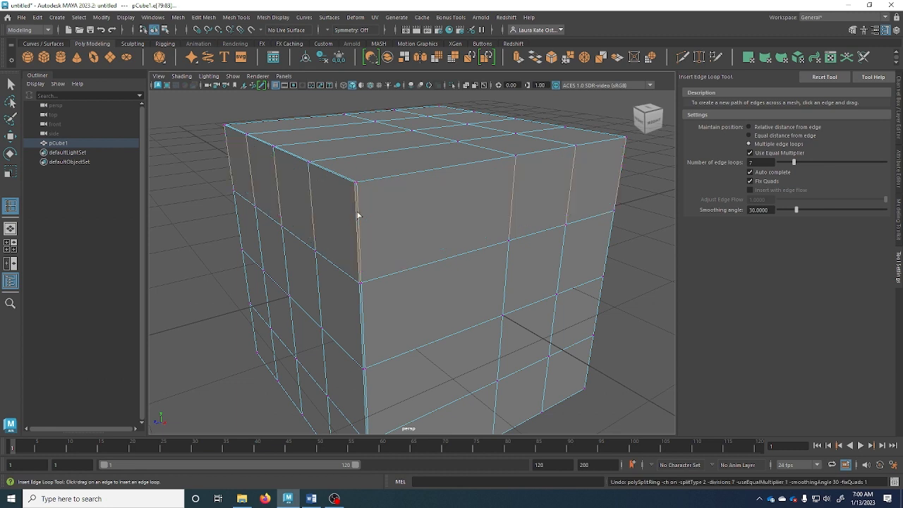
{"action": "left_click", "coordinate": [748, 136]}
{"action": "left_click_drag", "start_coordinate": [357, 212], "coordinate": [357, 186]}
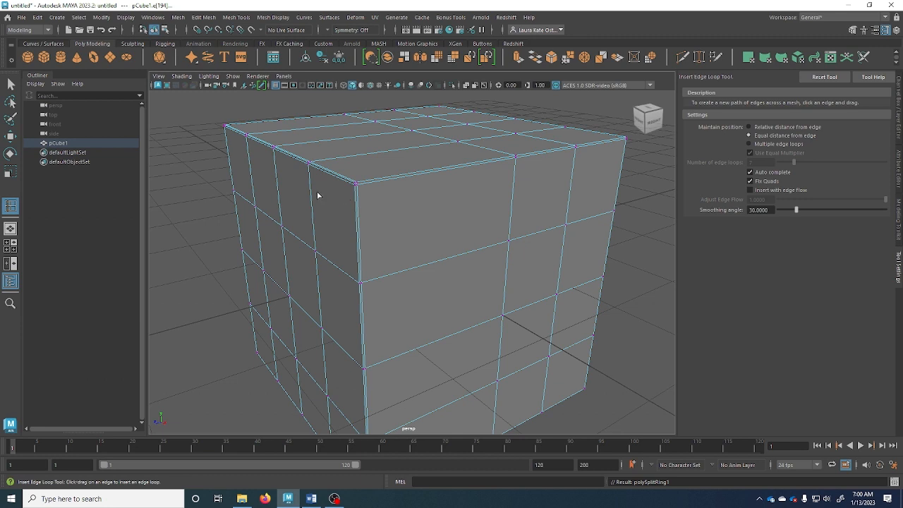
{"action": "key", "text": "q"}
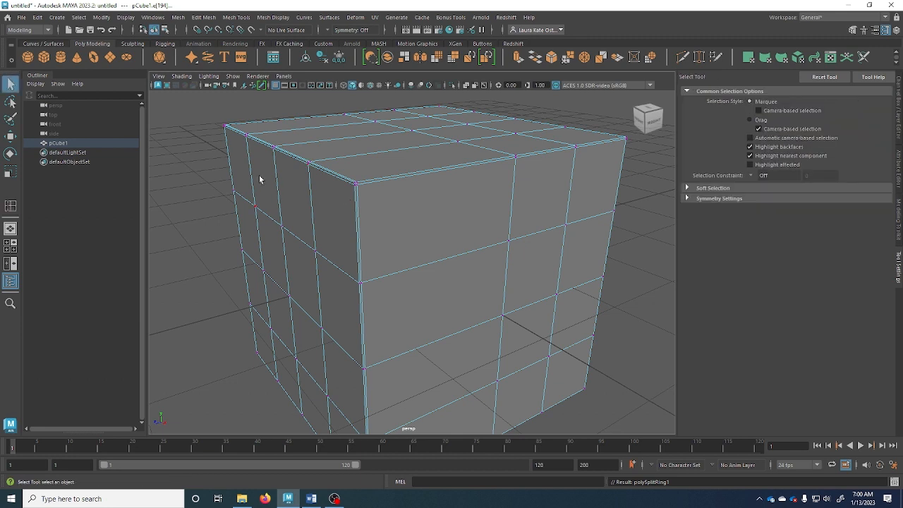
{"action": "right_click", "coordinate": [295, 162]}
{"action": "right_click_drag", "start_coordinate": [295, 162], "coordinate": [340, 147]}
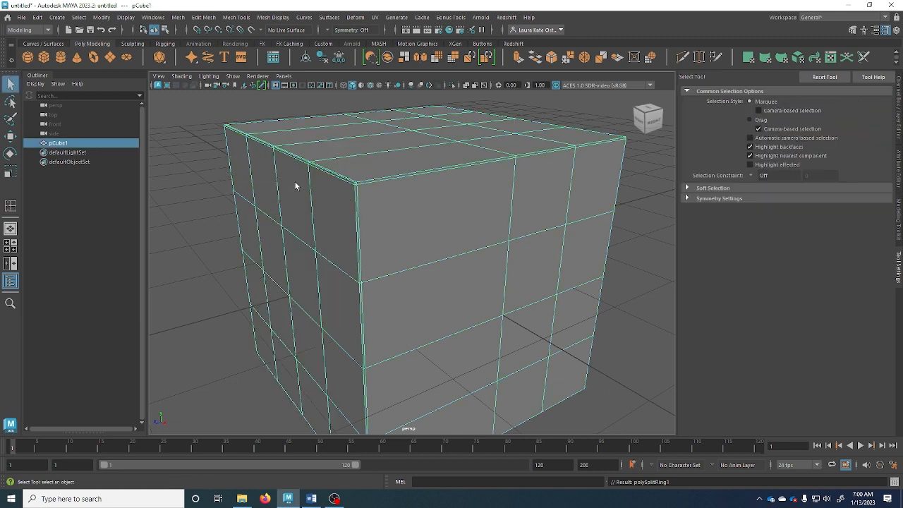
{"action": "left_click", "coordinate": [193, 225]}
{"action": "left_click", "coordinate": [397, 247]}
{"action": "key", "text": "3"}
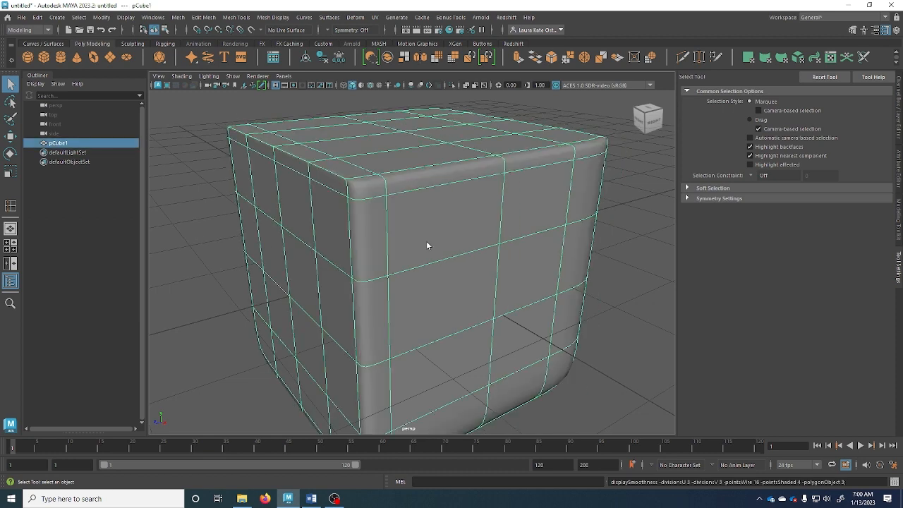
{"action": "left_click", "coordinate": [232, 231]}
{"action": "left_click_drag", "start_coordinate": [341, 271], "coordinate": [396, 247], "text": "alt"}
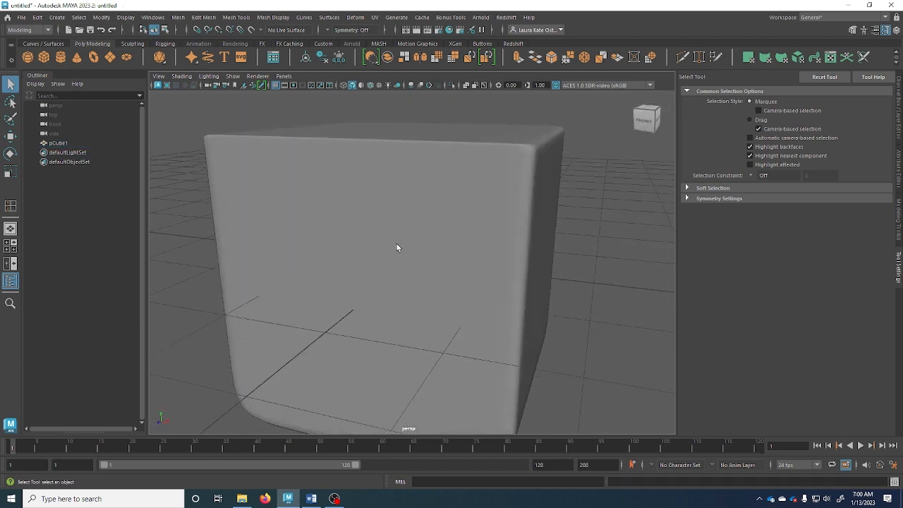
{"action": "left_click_drag", "start_coordinate": [463, 148], "coordinate": [426, 177], "text": "alt"}
{"action": "left_click", "coordinate": [319, 212]}
{"action": "left_click_drag", "start_coordinate": [318, 215], "coordinate": [296, 252], "text": "alt"}
{"action": "key", "text": "1"}
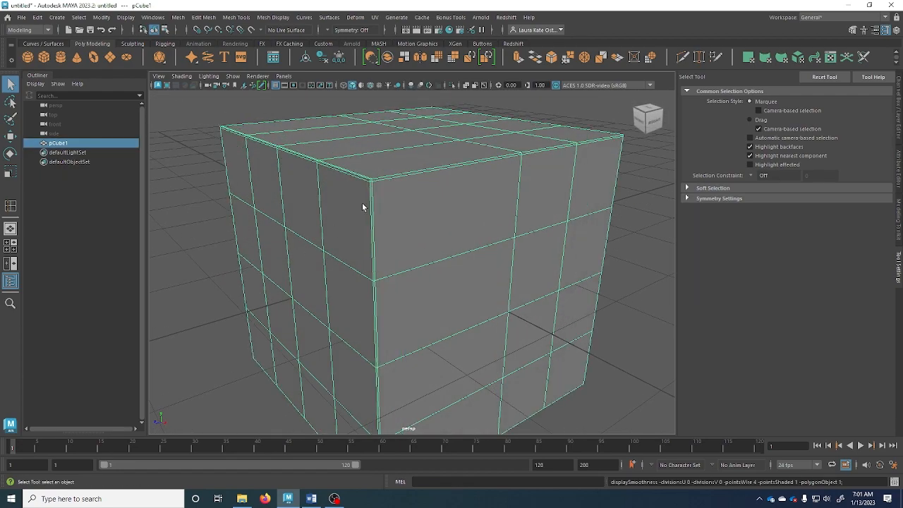
{"action": "left_click_drag", "start_coordinate": [364, 206], "coordinate": [355, 210], "text": "alt"}
{"action": "right_click_drag", "start_coordinate": [355, 210], "coordinate": [426, 292], "text": "alt"}
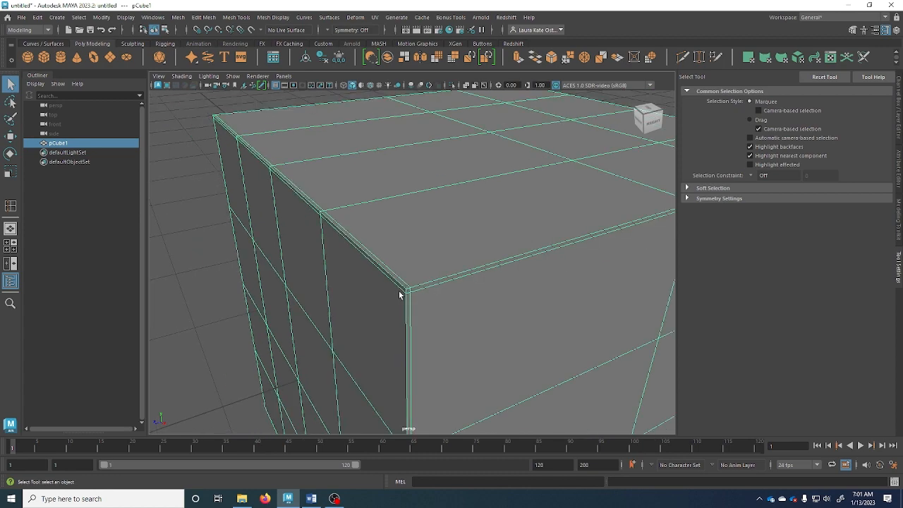
{"action": "right_click_drag", "start_coordinate": [416, 281], "coordinate": [386, 289], "text": "alt"}
{"action": "left_click_drag", "start_coordinate": [386, 289], "coordinate": [254, 314], "text": "alt"}
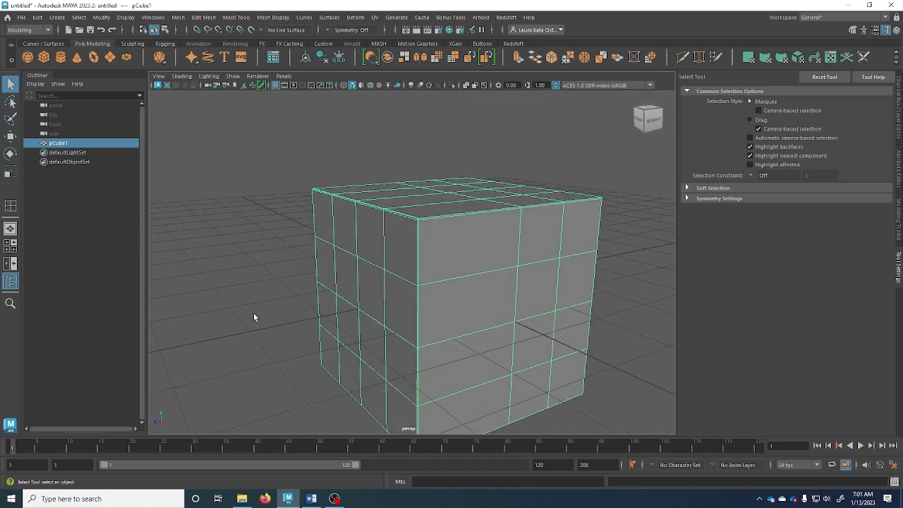
{"action": "scroll", "coordinate": [496, 213], "scroll_direction": "up", "scroll_amount": 5}
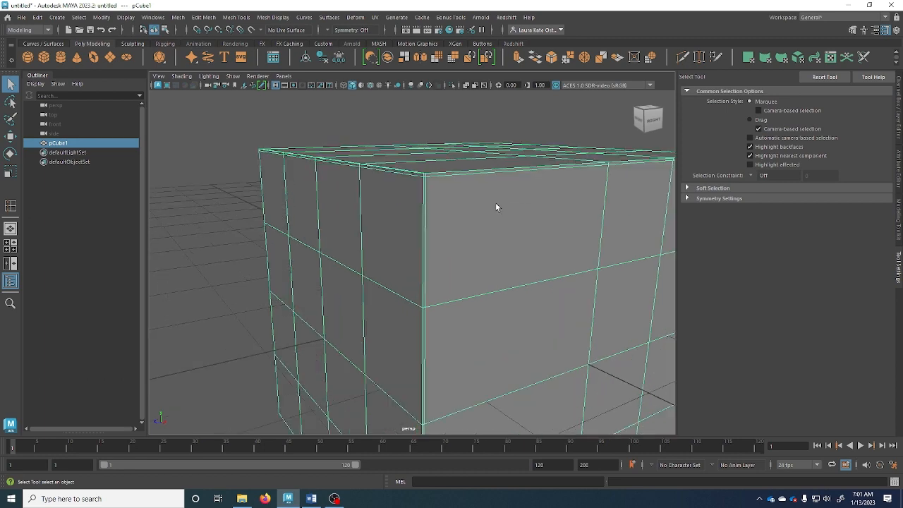
{"action": "key", "text": "space"}
{"action": "left_click", "coordinate": [434, 229]}
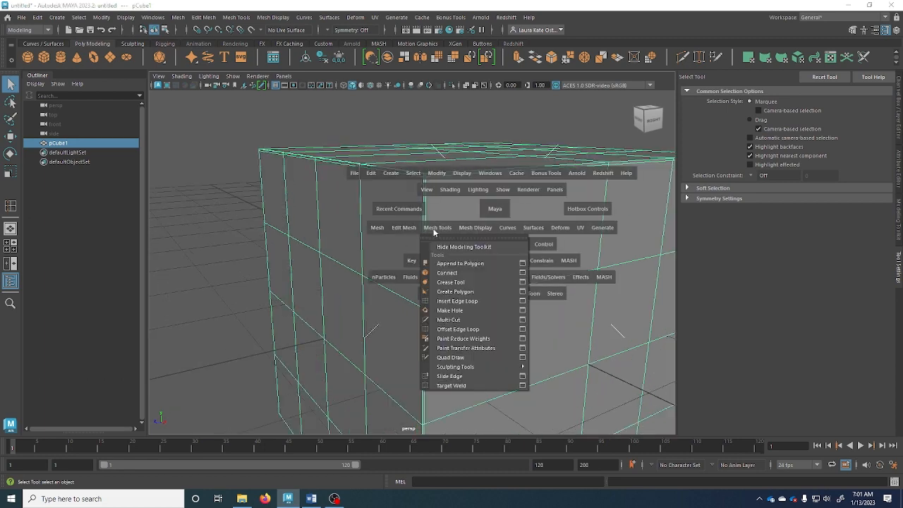
Select the thin support loop along the cube's top rim and delete it
{"action": "left_click", "coordinate": [455, 300]}
{"action": "left_click_drag", "start_coordinate": [527, 256], "coordinate": [377, 282], "text": "alt"}
{"action": "right_click_drag", "start_coordinate": [377, 283], "coordinate": [472, 304], "text": "alt"}
{"action": "middle_click_drag", "start_coordinate": [471, 304], "coordinate": [487, 228], "text": "alt"}
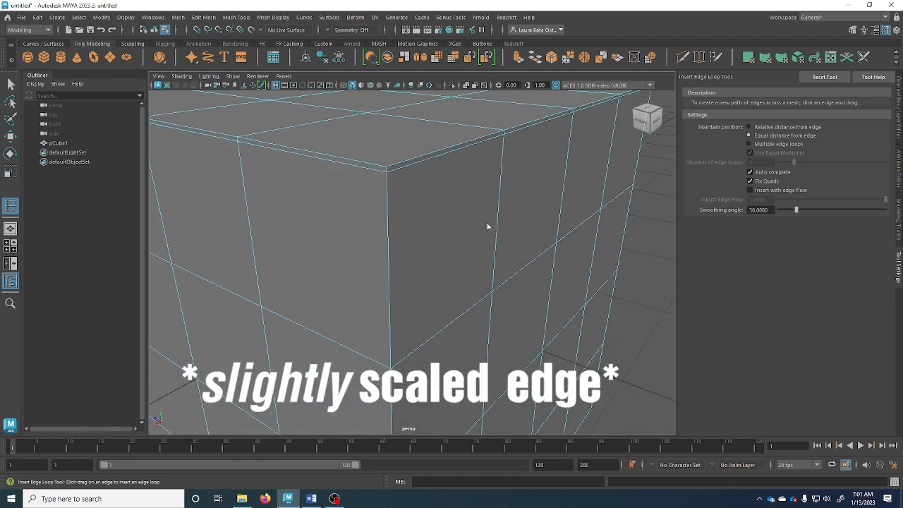
{"action": "key", "text": "q"}
{"action": "left_click", "coordinate": [381, 170]}
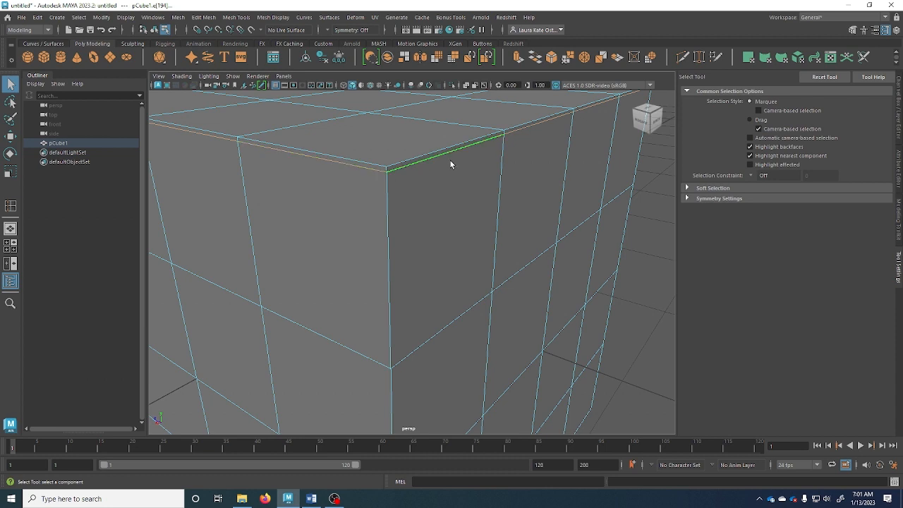
{"action": "scroll", "coordinate": [448, 166], "scroll_direction": "down", "scroll_amount": 3}
{"action": "key", "text": "Delete"}
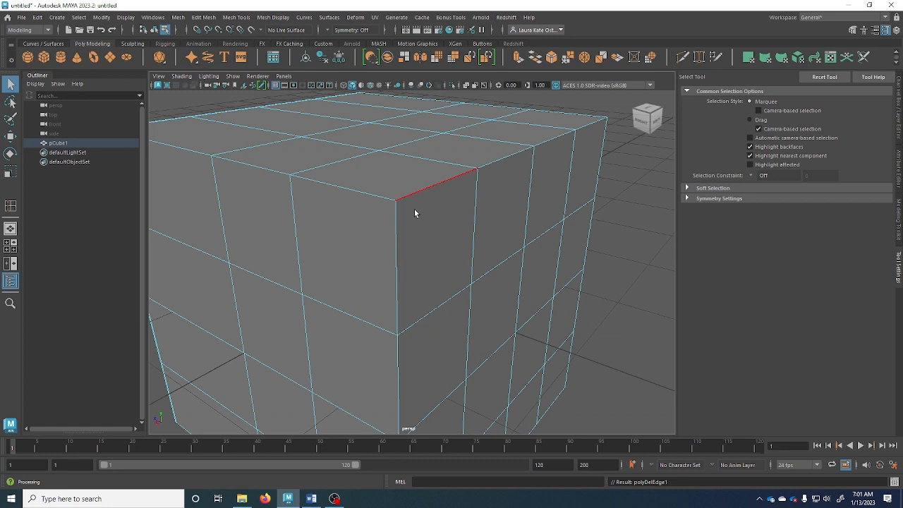
Delete a face near the top corner as a trial, then undo the deletion
{"action": "right_click_drag", "start_coordinate": [414, 209], "coordinate": [417, 224]}
{"action": "left_click", "coordinate": [423, 231]}
{"action": "key", "text": "Delete"}
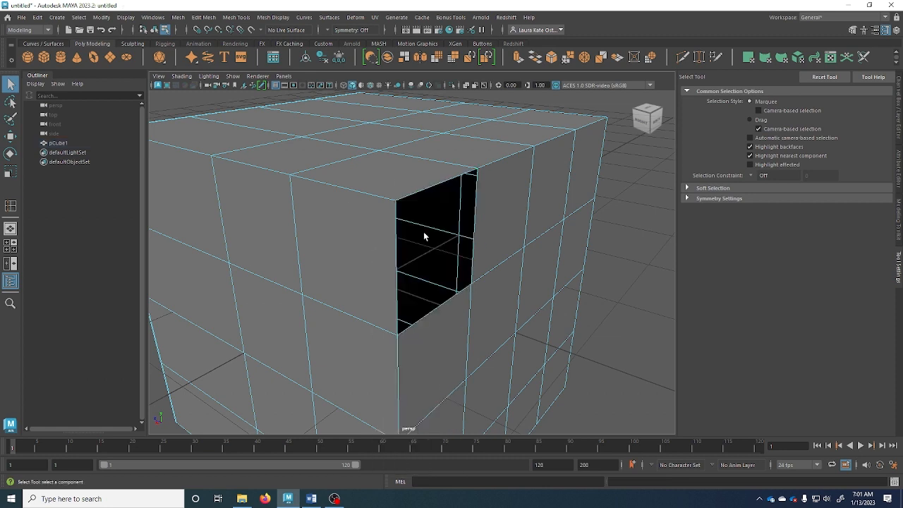
{"action": "key", "text": "ctrl+z"}
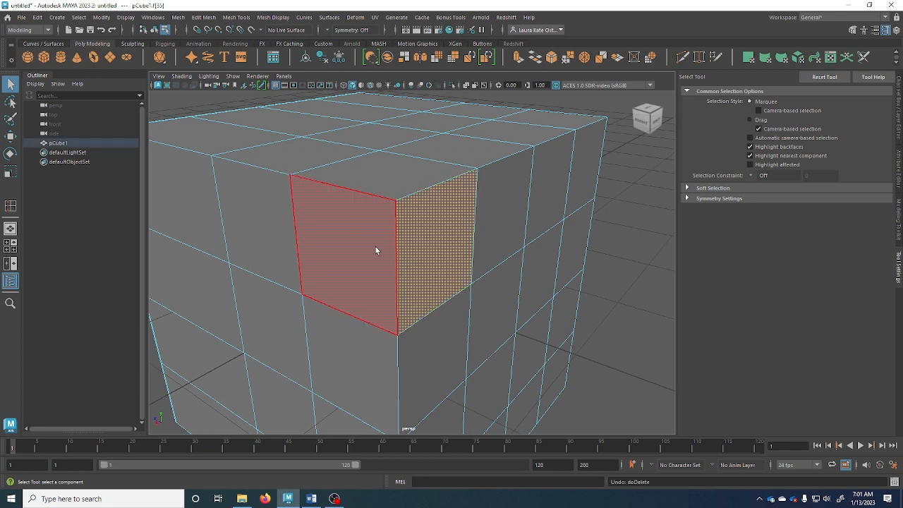
Insert edge loops near and across the cube's top with the hotbox's Insert Edge Loop tool
{"action": "right_click_drag", "start_coordinate": [358, 250], "coordinate": [346, 195]}
{"action": "key", "text": "space"}
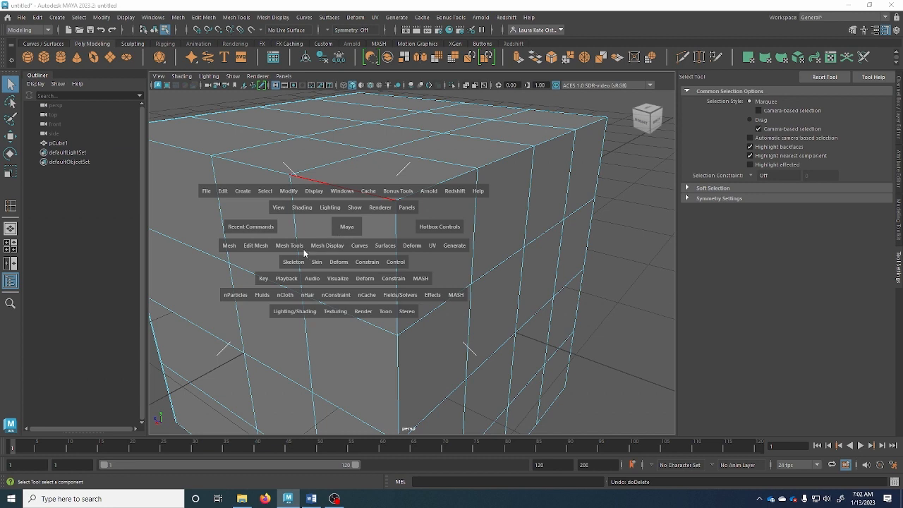
{"action": "left_click_drag", "start_coordinate": [303, 249], "coordinate": [328, 319]}
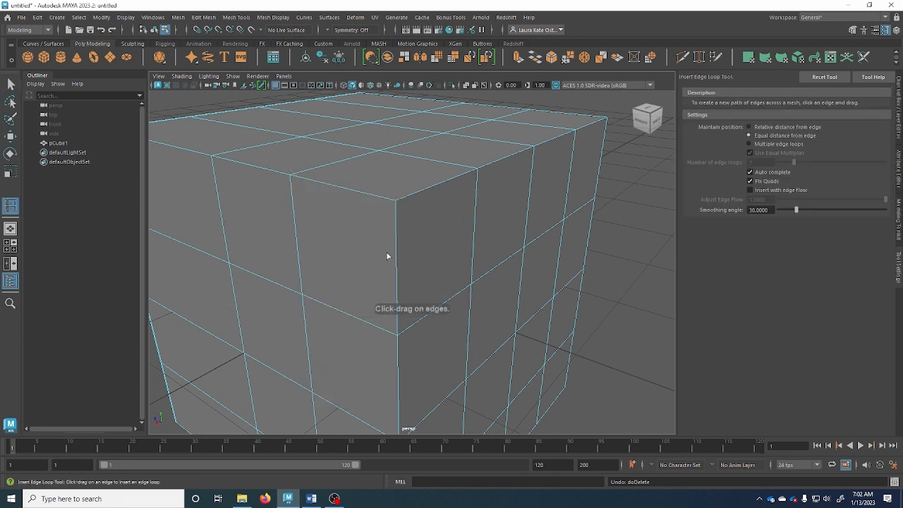
{"action": "left_click_drag", "start_coordinate": [396, 253], "coordinate": [405, 195]}
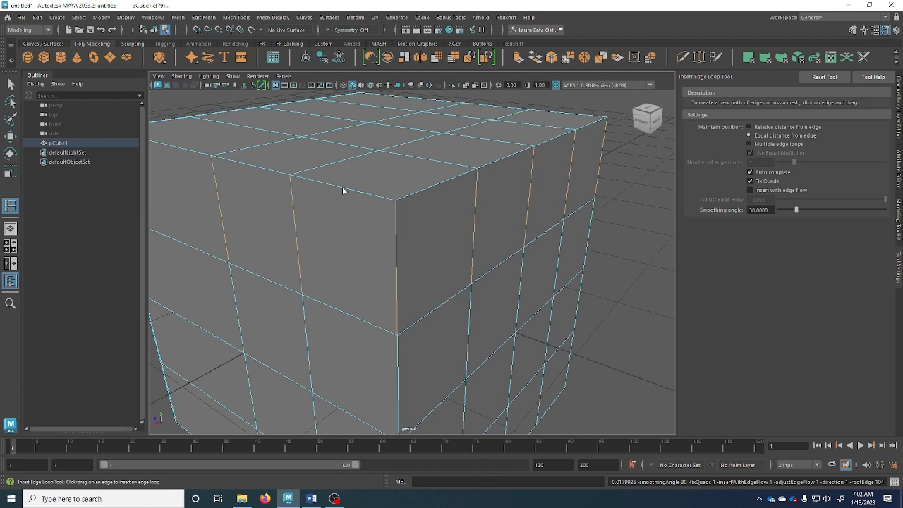
{"action": "left_click_drag", "start_coordinate": [341, 190], "coordinate": [422, 263]}
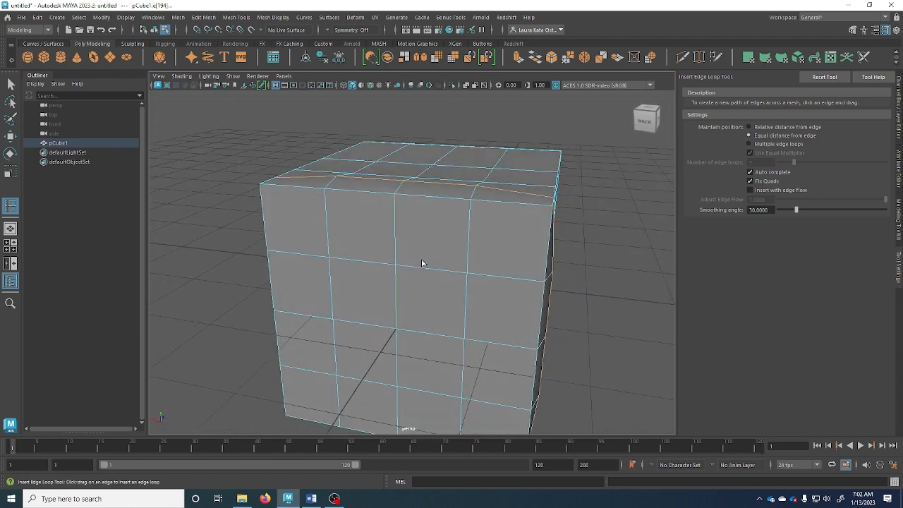
{"action": "key", "text": "super"}
{"action": "left_click_drag", "start_coordinate": [544, 199], "coordinate": [542, 211], "text": "alt"}
{"action": "key", "text": "super"}
{"action": "key", "text": "super"}
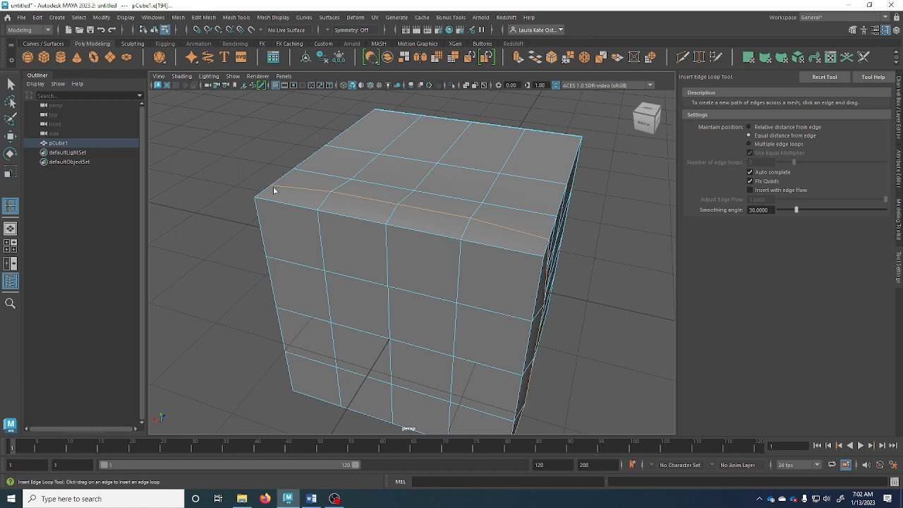
{"action": "mouse_move", "coordinate": [333, 233]}
{"action": "left_mouse_down", "text": "alt"}
{"action": "mouse_move", "coordinate": [358, 235]}
{"action": "mouse_move", "coordinate": [339, 227]}
{"action": "left_mouse_up", "text": "alt"}
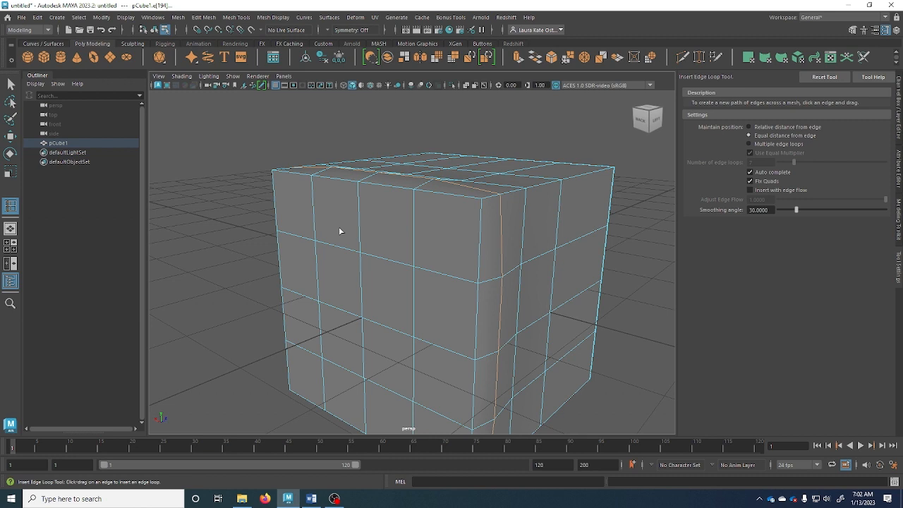
Undo the inserted edge loop and return to object selection mode
{"action": "key", "text": "ctrl+z"}
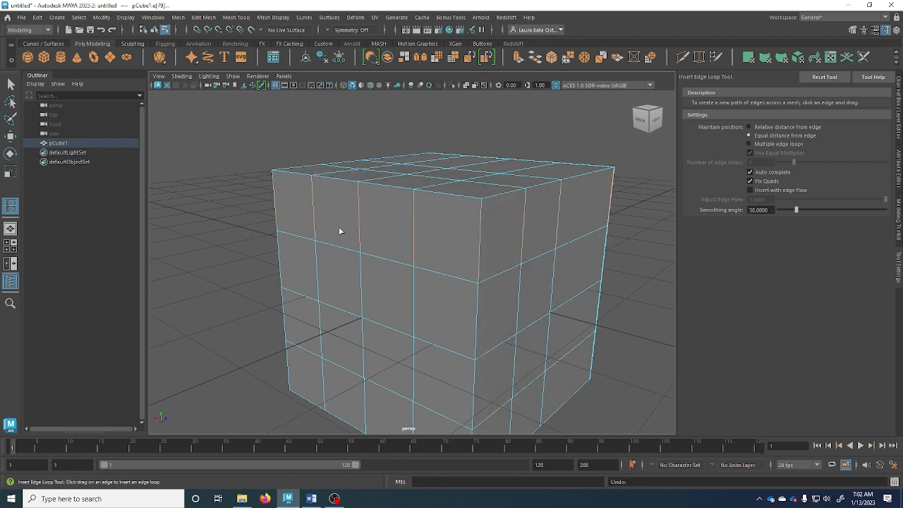
{"action": "key", "text": "q"}
{"action": "right_click_drag", "start_coordinate": [355, 231], "coordinate": [412, 204]}
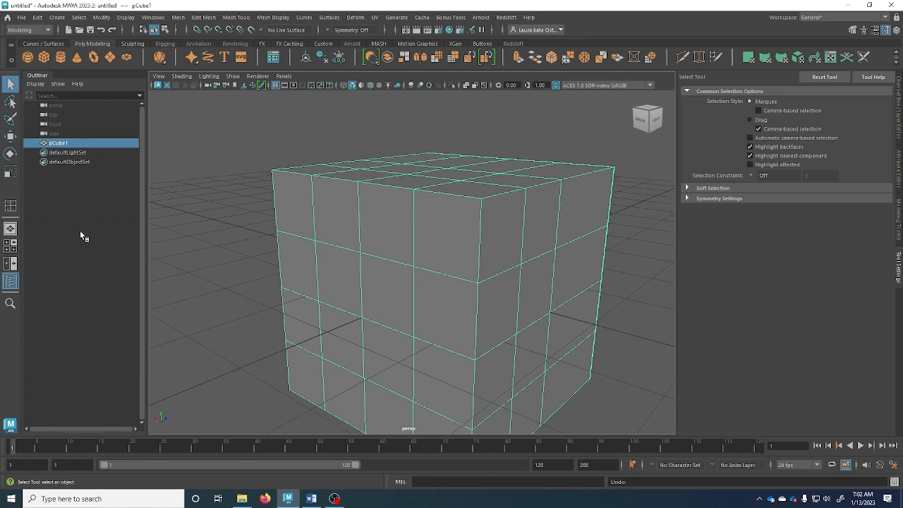
Switch the cube to face mode and trial-select a few faces on its side
{"action": "left_click_drag", "start_coordinate": [404, 228], "coordinate": [426, 195], "text": "alt"}
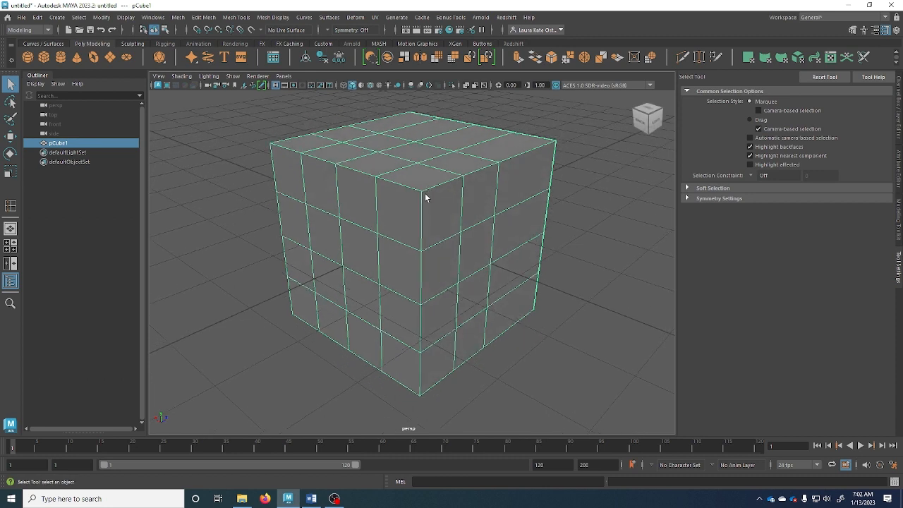
{"action": "key", "text": "alt"}
{"action": "right_click", "coordinate": [367, 199]}
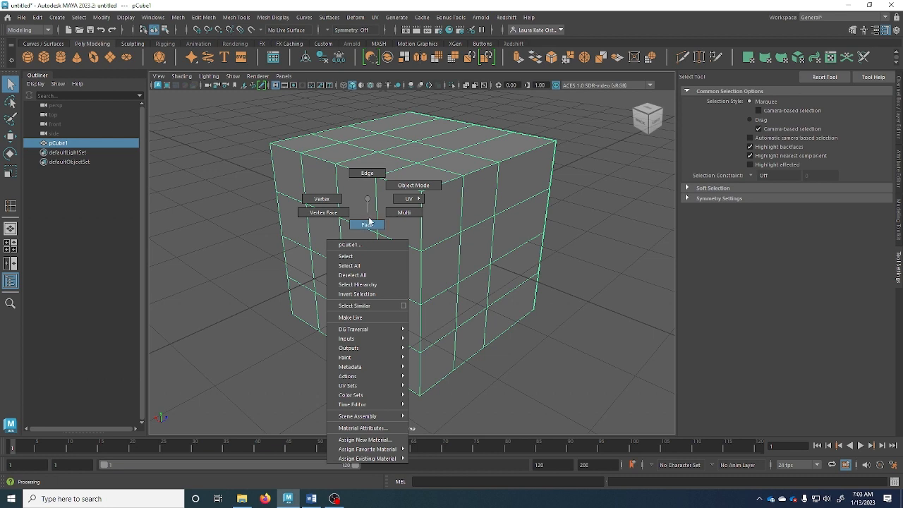
{"action": "left_click", "coordinate": [366, 224]}
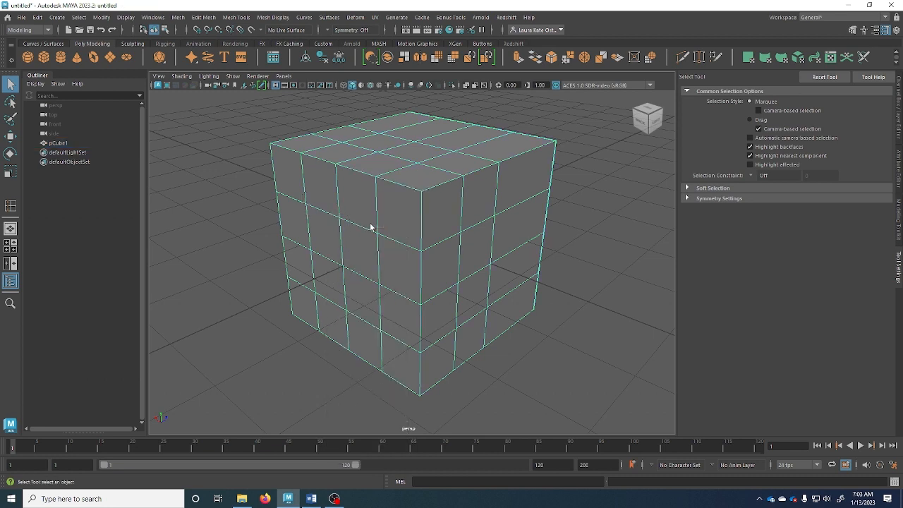
{"action": "left_click", "coordinate": [322, 223]}
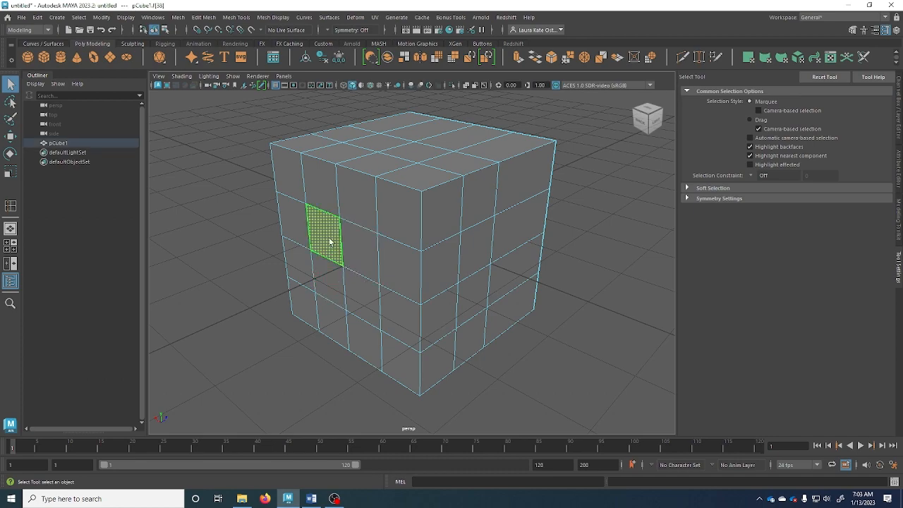
{"action": "left_click", "coordinate": [326, 286], "text": "shift"}
{"action": "left_click", "coordinate": [352, 286], "text": "shift"}
{"action": "left_click", "coordinate": [352, 247], "text": "shift"}
{"action": "mouse_move", "coordinate": [325, 301]}
{"action": "left_mouse_down", "text": "alt"}
{"action": "mouse_move", "coordinate": [583, 294]}
{"action": "mouse_move", "coordinate": [397, 285]}
{"action": "mouse_move", "coordinate": [401, 423]}
{"action": "mouse_move", "coordinate": [292, 282]}
{"action": "mouse_move", "coordinate": [202, 280]}
{"action": "mouse_move", "coordinate": [346, 256]}
{"action": "mouse_move", "coordinate": [413, 302]}
{"action": "mouse_move", "coordinate": [324, 298]}
{"action": "left_mouse_up", "text": "alt"}
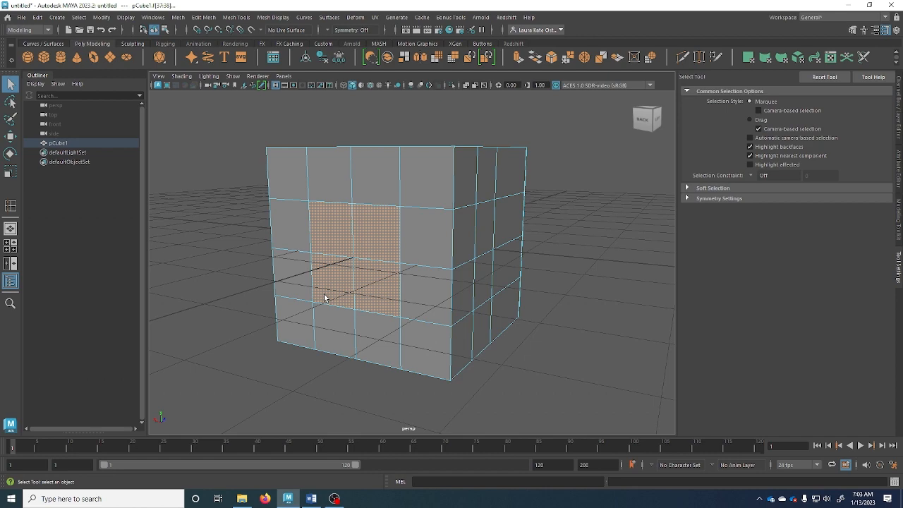
{"action": "left_click", "coordinate": [326, 232]}
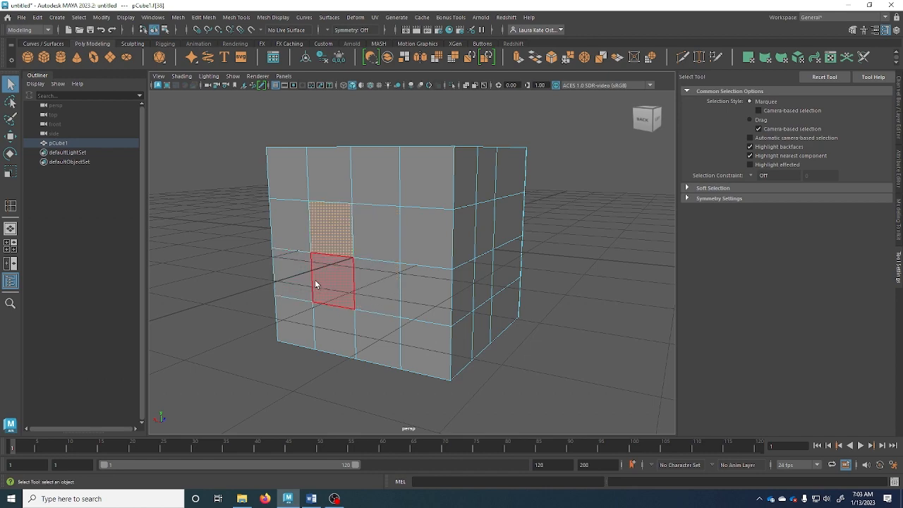
Drag-select a 2×2 block of front faces and extrude them with Ctrl+E
{"action": "left_click_drag", "start_coordinate": [315, 283], "coordinate": [294, 257], "text": "alt"}
{"action": "left_click_drag", "start_coordinate": [296, 246], "coordinate": [367, 251], "text": "alt"}
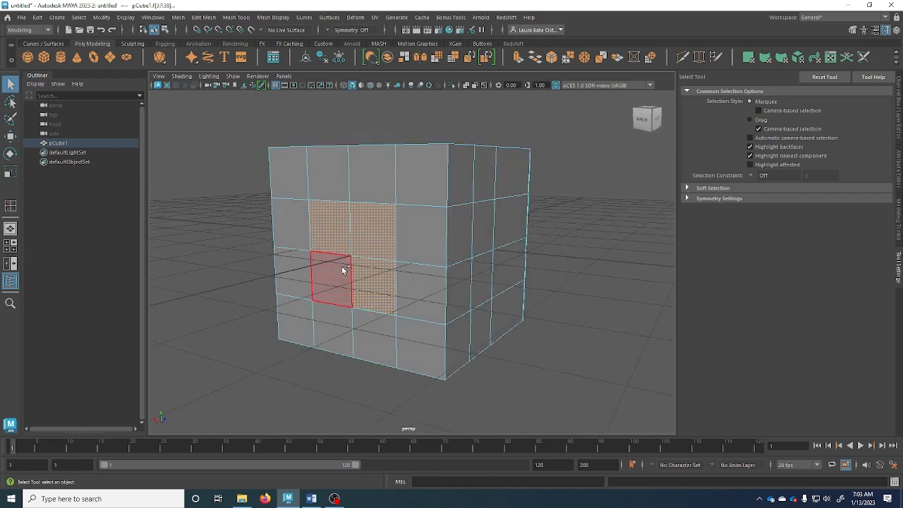
{"action": "left_click_drag", "start_coordinate": [351, 343], "coordinate": [265, 299], "text": "alt"}
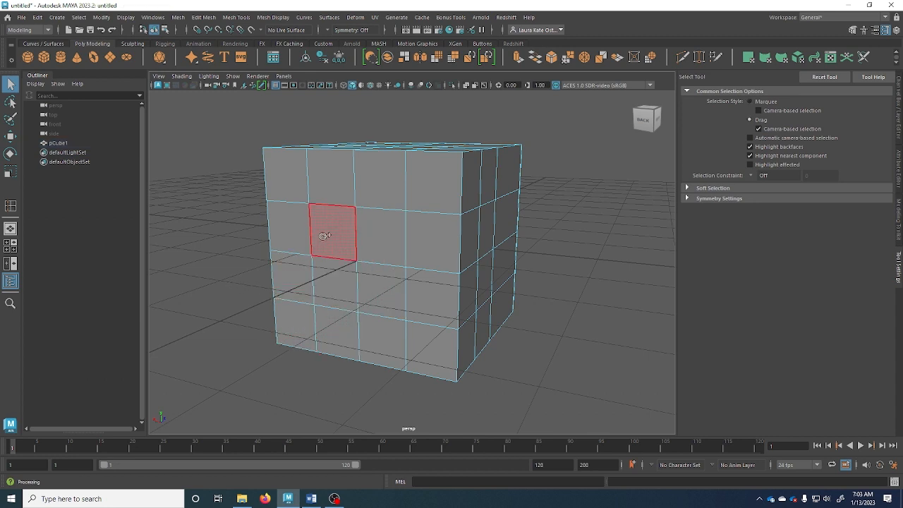
{"action": "left_click_drag", "start_coordinate": [323, 247], "coordinate": [374, 268]}
{"action": "left_click_drag", "start_coordinate": [341, 237], "coordinate": [349, 232]}
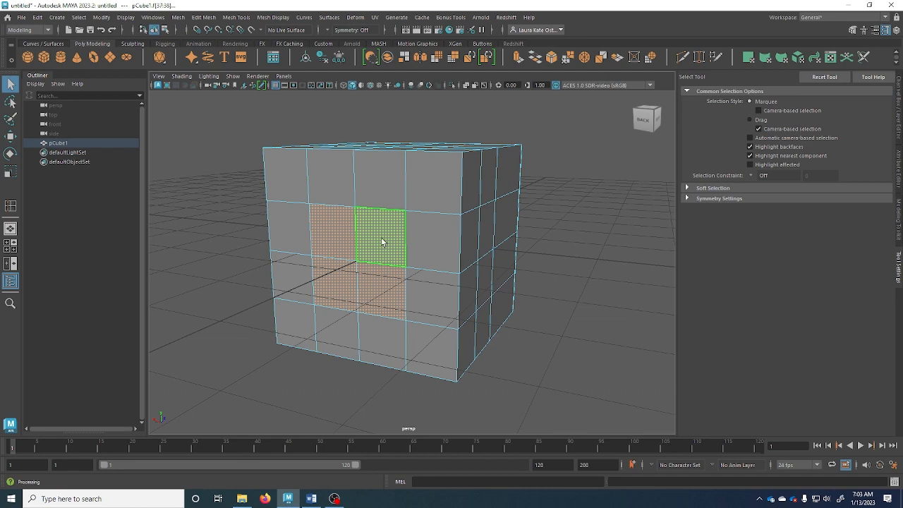
{"action": "mouse_move", "coordinate": [314, 267]}
{"action": "left_mouse_down", "text": "alt"}
{"action": "mouse_move", "coordinate": [321, 250]}
{"action": "mouse_move", "coordinate": [311, 267]}
{"action": "left_mouse_up", "text": "alt"}
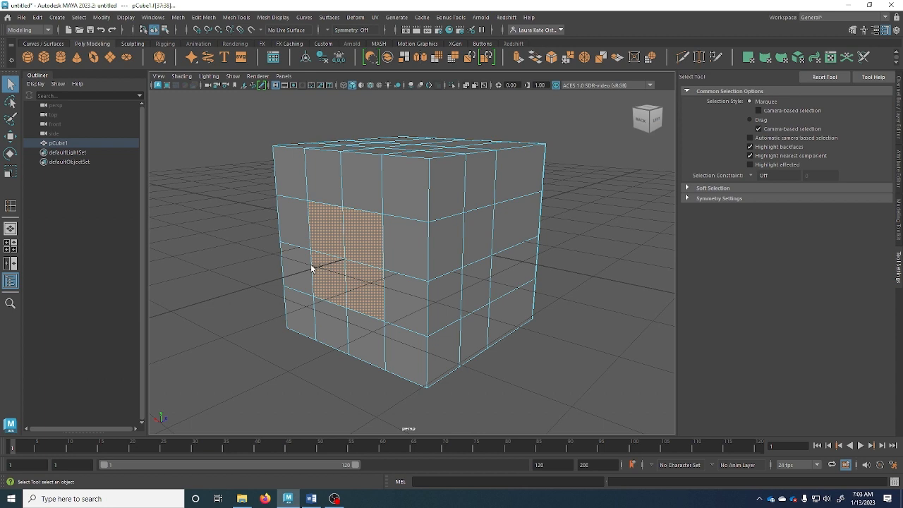
{"action": "key", "text": "ctrl+e"}
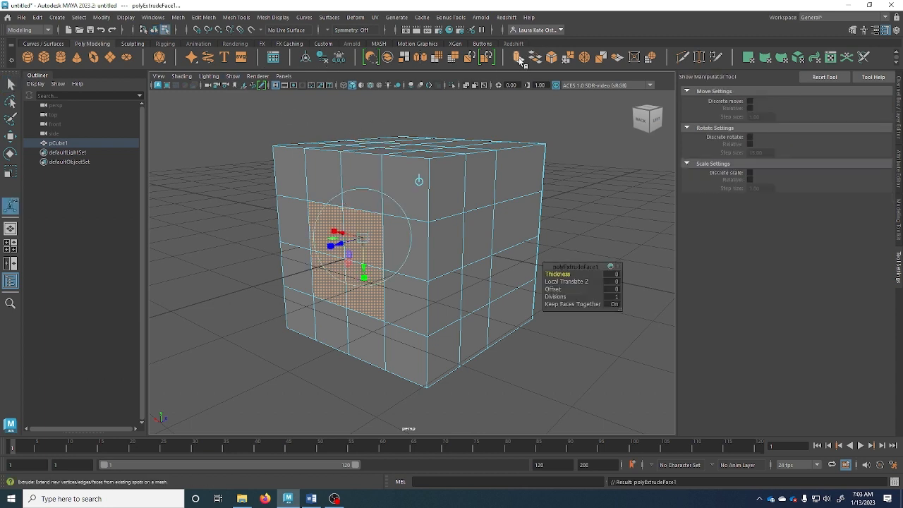
{"action": "left_click", "coordinate": [205, 18]}
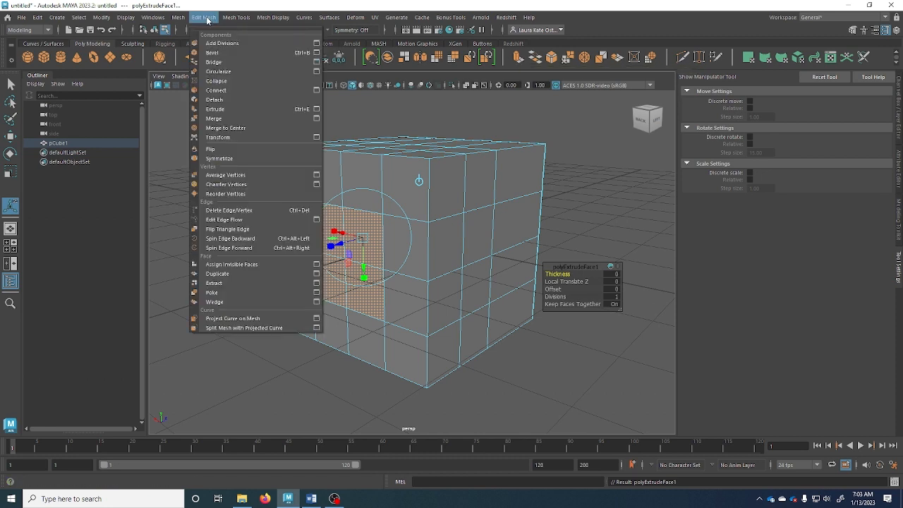
{"action": "left_click", "coordinate": [237, 14]}
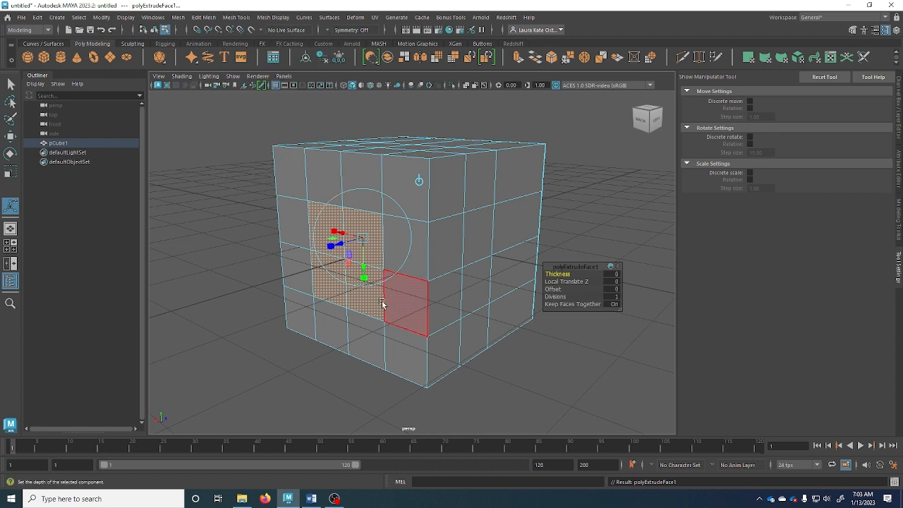
{"action": "scroll", "coordinate": [377, 289], "scroll_direction": "up", "scroll_amount": 5}
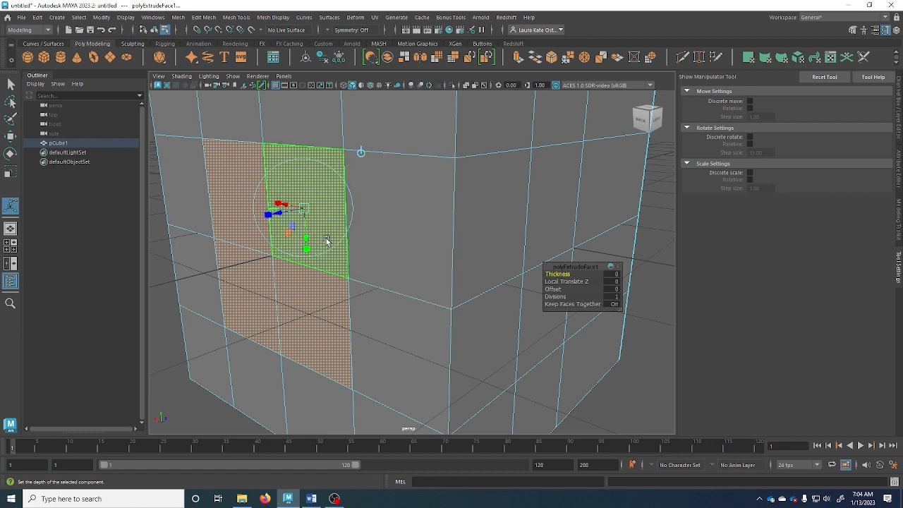
{"action": "left_click_drag", "start_coordinate": [358, 259], "coordinate": [298, 198], "text": "alt"}
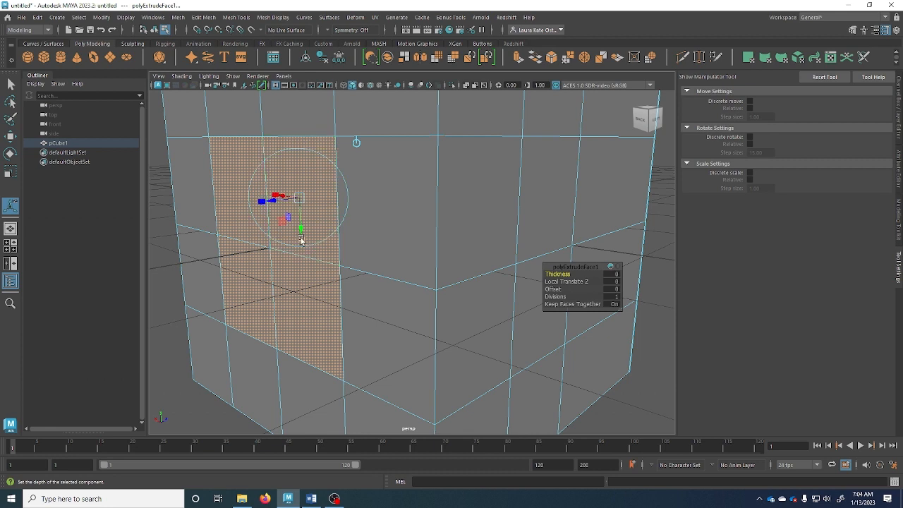
{"action": "left_click_drag", "start_coordinate": [294, 204], "coordinate": [307, 202]}
{"action": "key", "text": "Delete"}
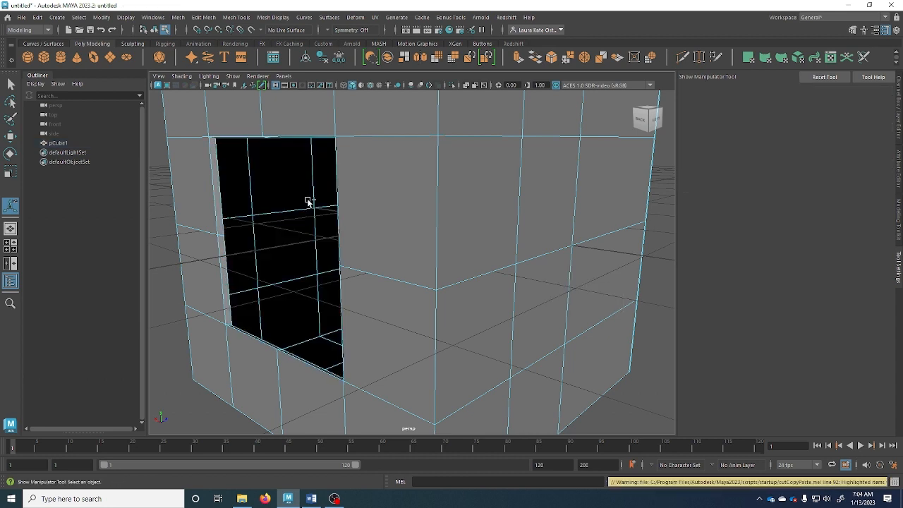
{"action": "key", "text": "ctrl+z"}
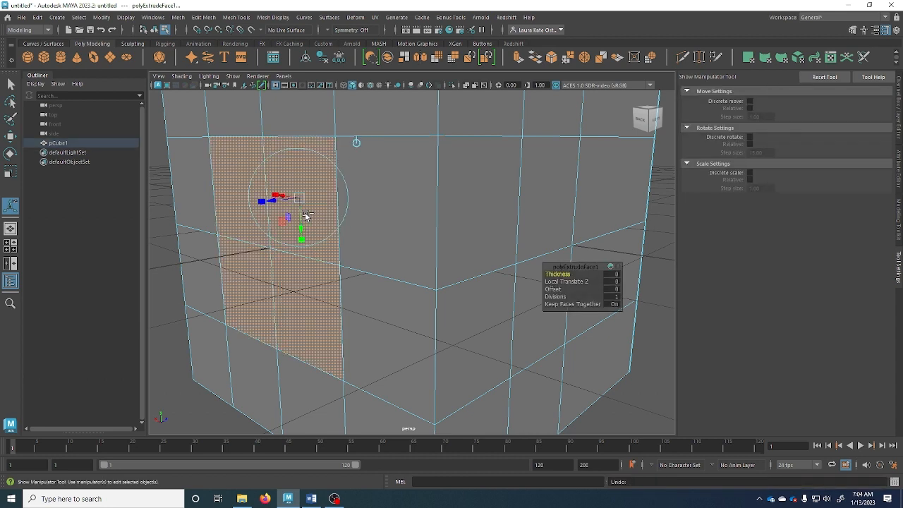
{"action": "mouse_move", "coordinate": [280, 203]}
{"action": "left_mouse_down"}
{"action": "mouse_move", "coordinate": [288, 203]}
{"action": "mouse_move", "coordinate": [246, 203]}
{"action": "mouse_move", "coordinate": [272, 203]}
{"action": "left_mouse_up"}
{"action": "key", "text": "Delete"}
{"action": "key", "text": "ctrl+z"}
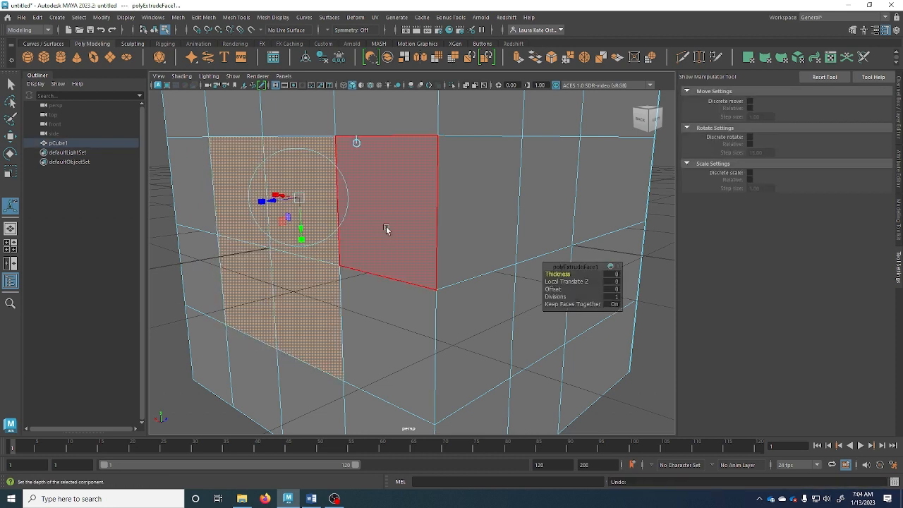
{"action": "left_click", "coordinate": [610, 273]}
{"action": "left_click", "coordinate": [575, 273]}
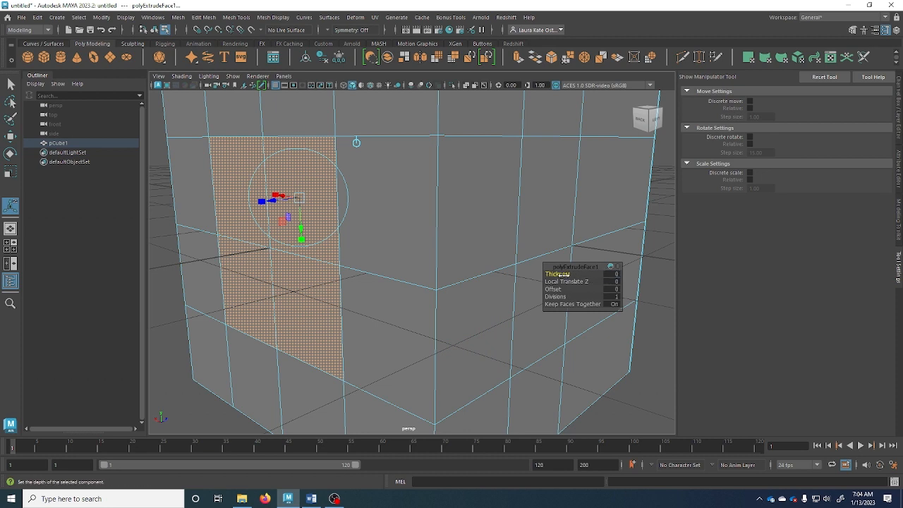
Give polyExtrudeFace1 Thickness -0.5, Offset 0.1 and Divisions 3, then switch to edge selection
{"action": "left_click_drag", "start_coordinate": [557, 274], "coordinate": [568, 290]}
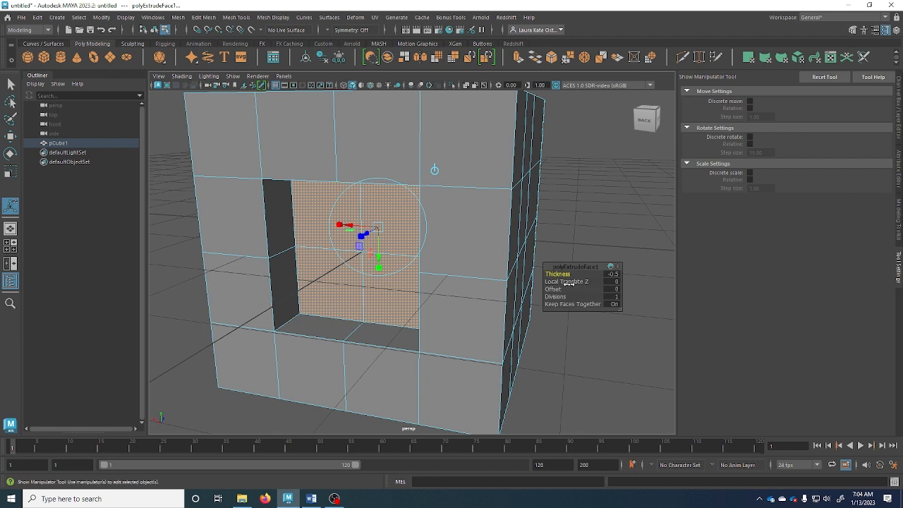
{"action": "mouse_move", "coordinate": [569, 283]}
{"action": "left_mouse_down"}
{"action": "mouse_move", "coordinate": [591, 282]}
{"action": "mouse_move", "coordinate": [572, 282]}
{"action": "left_mouse_up"}
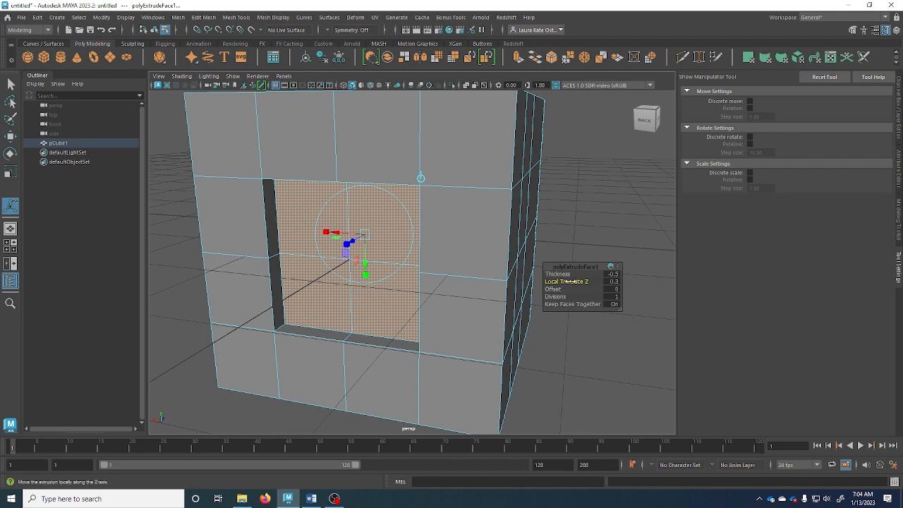
{"action": "key", "text": "ctrl+z"}
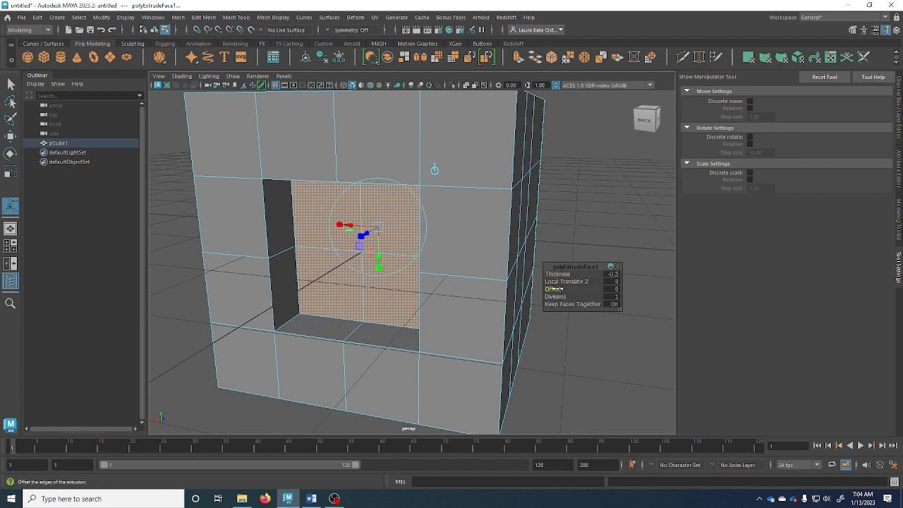
{"action": "left_click_drag", "start_coordinate": [582, 290], "coordinate": [548, 289]}
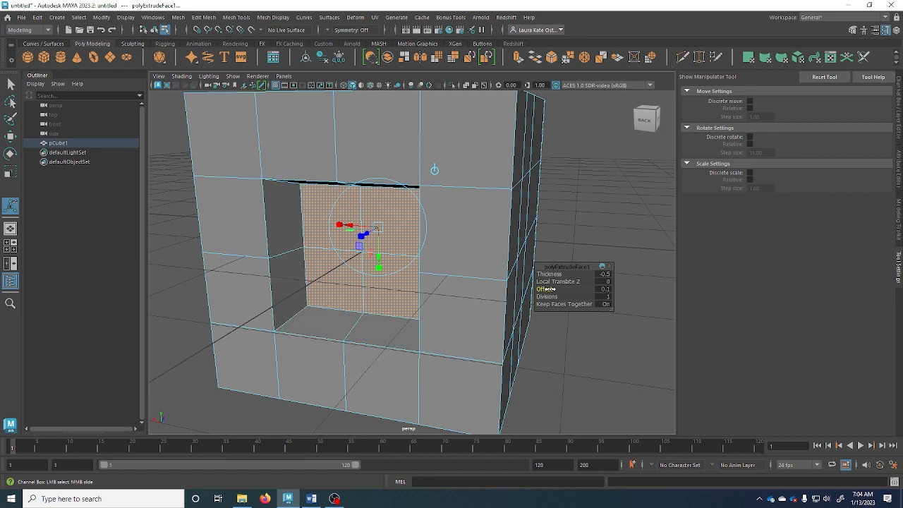
{"action": "left_click_drag", "start_coordinate": [462, 293], "coordinate": [485, 294], "text": "alt"}
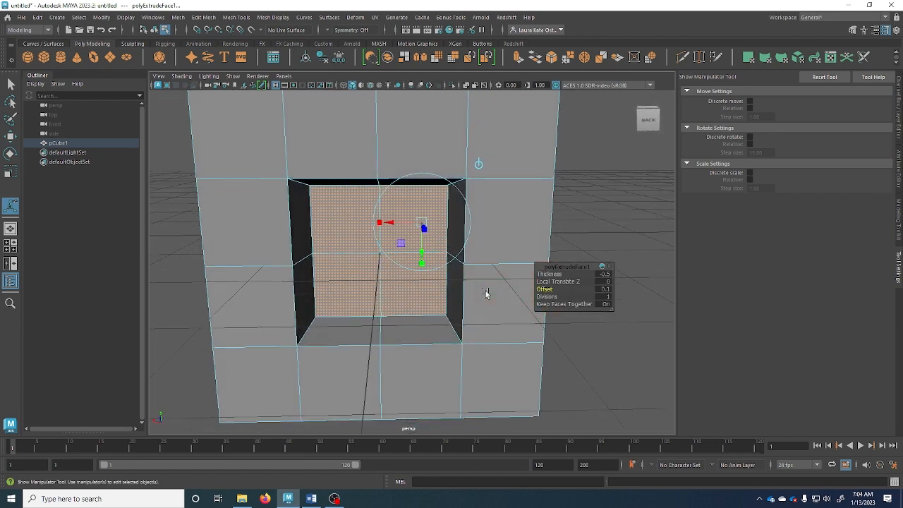
{"action": "left_click_drag", "start_coordinate": [547, 296], "coordinate": [559, 296]}
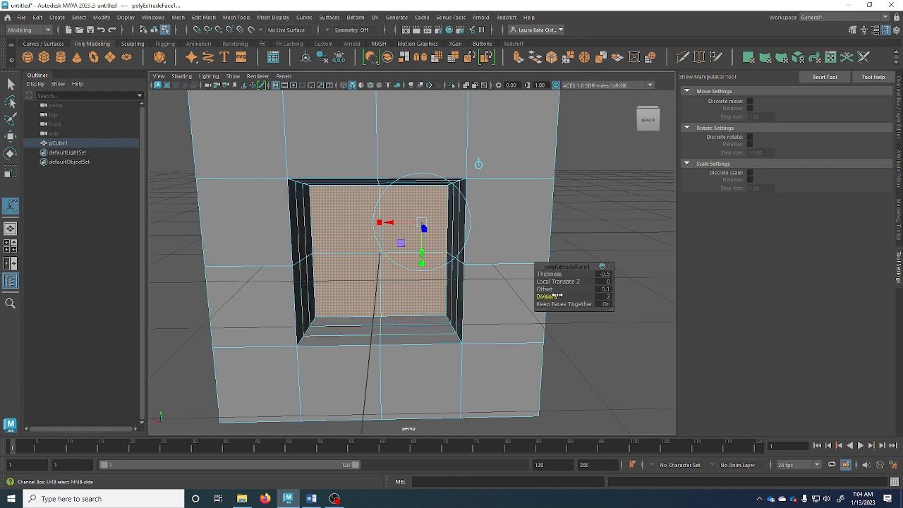
{"action": "double_click", "coordinate": [307, 270]}
{"action": "right_click_drag", "start_coordinate": [304, 247], "coordinate": [304, 205]}
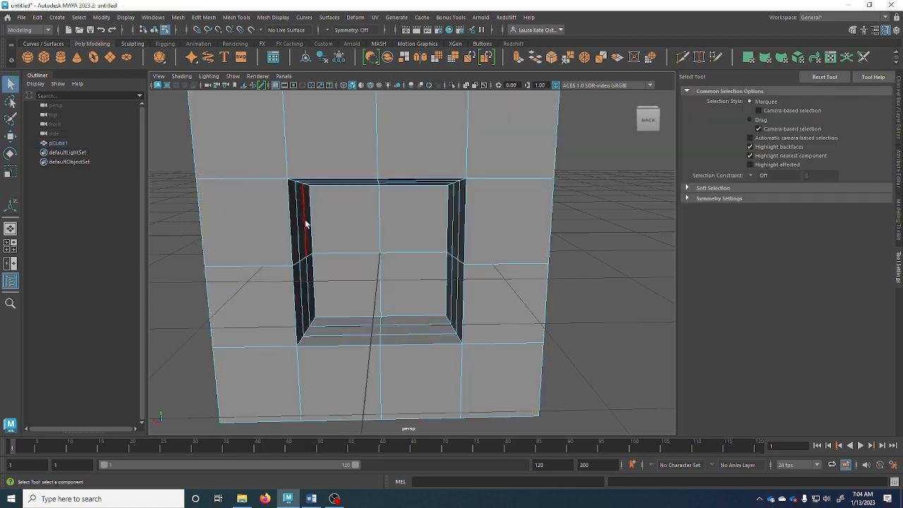
Select the edge loops around the pocket opening to try moving them
{"action": "left_click", "coordinate": [305, 224]}
{"action": "double_click", "coordinate": [305, 225]}
{"action": "left_click_drag", "start_coordinate": [364, 263], "coordinate": [393, 275], "text": "alt"}
{"action": "key", "text": "r"}
{"action": "key", "text": "w"}
{"action": "double_click", "coordinate": [284, 261]}
{"action": "double_click", "coordinate": [390, 267]}
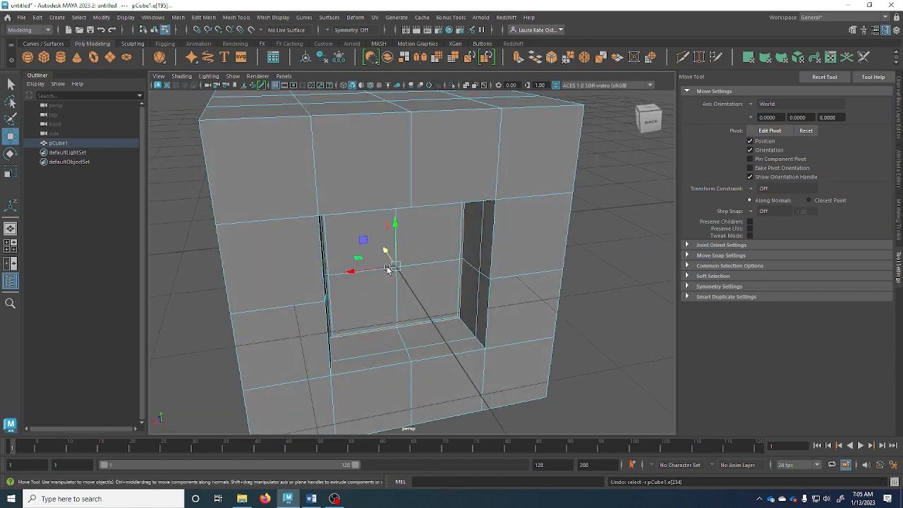
Undo back to the flat faces and re-extrude the block, testing Thickness, Offset and Divisions
{"action": "key", "text": "ctrl+z"}
{"action": "key", "text": "ctrl+z"}
{"action": "key", "text": "ctrl+z"}
{"action": "key", "text": "ctrl+z"}
{"action": "key", "text": "ctrl+z"}
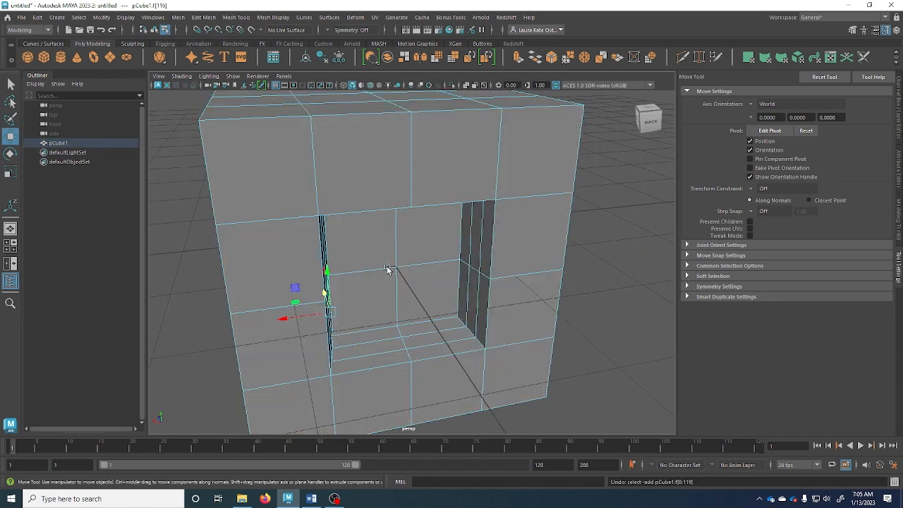
{"action": "key", "text": "ctrl+z"}
{"action": "key", "text": "ctrl+z"}
{"action": "key", "text": "ctrl+z"}
{"action": "key", "text": "ctrl+z"}
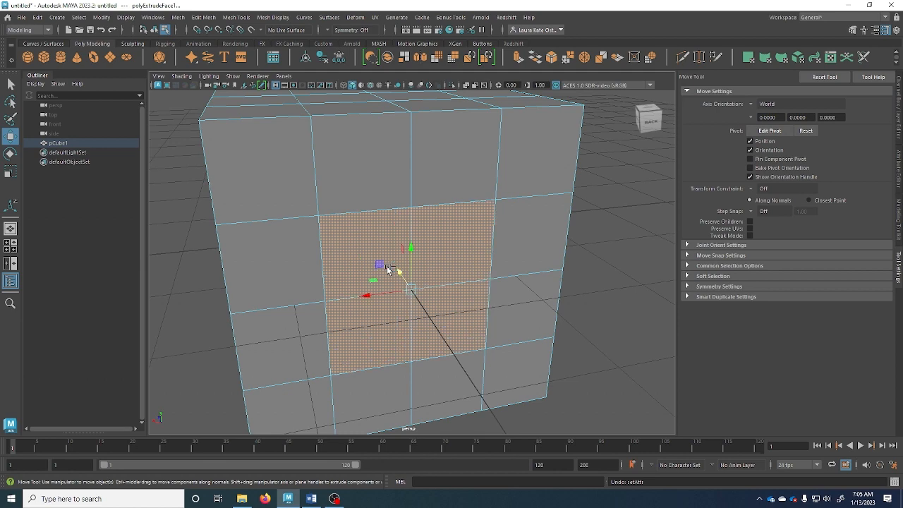
{"action": "left_click_drag", "start_coordinate": [421, 283], "coordinate": [333, 269], "text": "alt"}
{"action": "key", "text": "ctrl+z"}
{"action": "key", "text": "ctrl+z"}
{"action": "key", "text": "ctrl+e"}
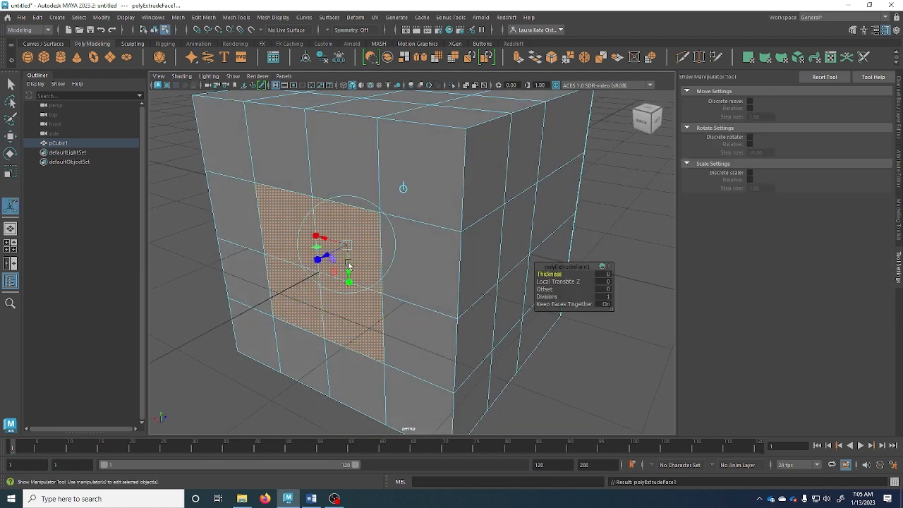
{"action": "mouse_move", "coordinate": [557, 274]}
{"action": "left_mouse_down"}
{"action": "mouse_move", "coordinate": [568, 273]}
{"action": "mouse_move", "coordinate": [549, 275]}
{"action": "left_mouse_up"}
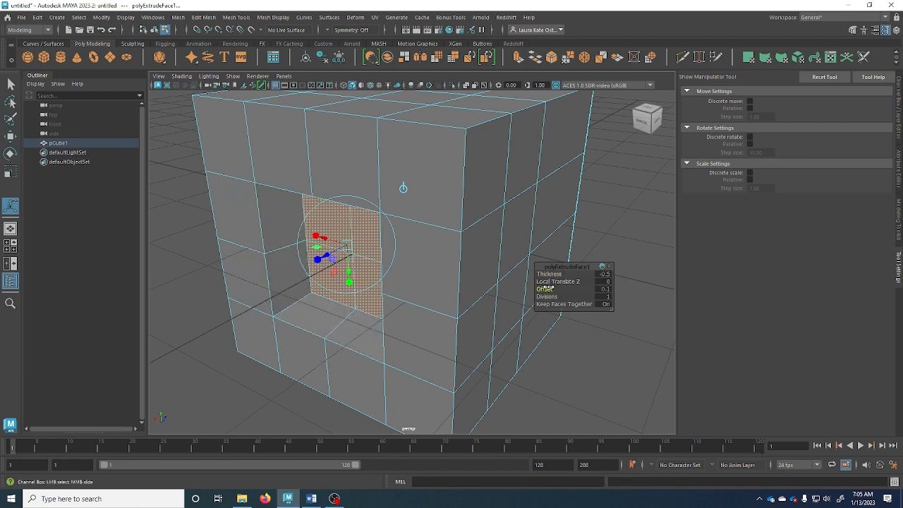
{"action": "left_click", "coordinate": [548, 289]}
{"action": "left_click_drag", "start_coordinate": [381, 329], "coordinate": [392, 317], "text": "alt"}
{"action": "left_click", "coordinate": [546, 296]}
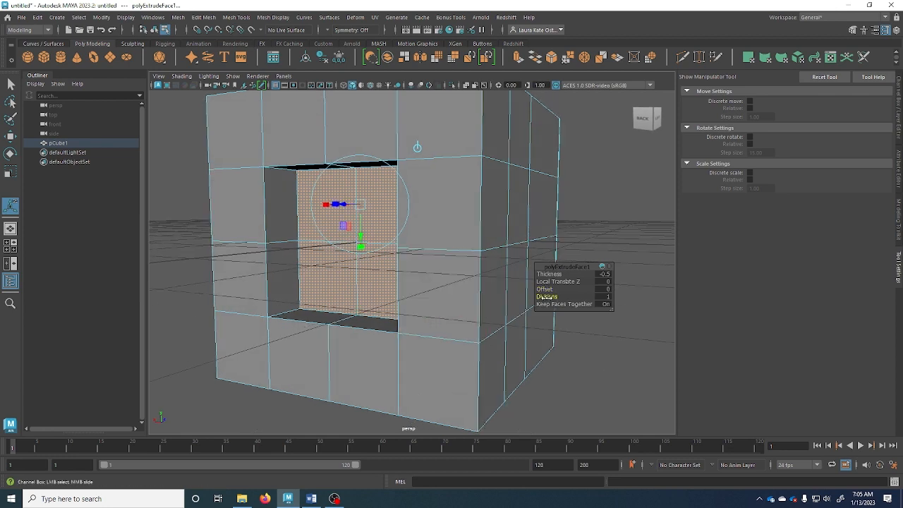
{"action": "middle_click_drag", "start_coordinate": [546, 297], "coordinate": [553, 297]}
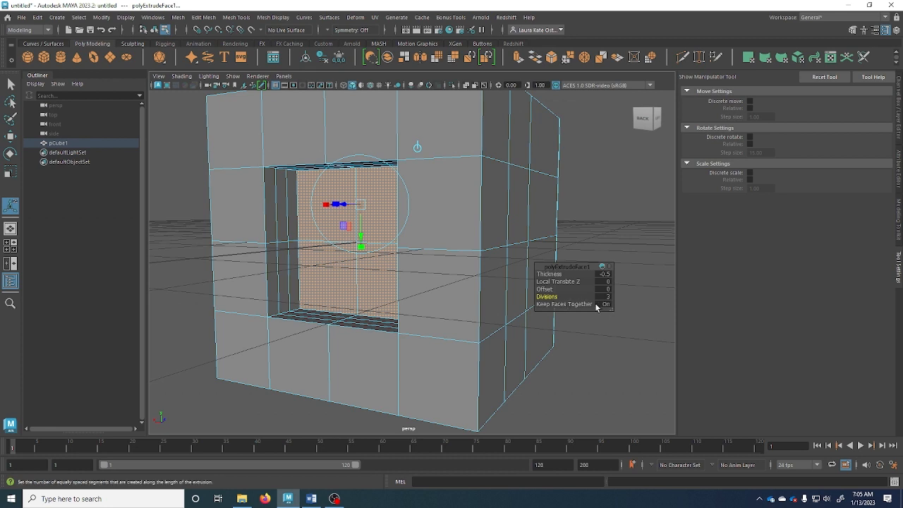
Turn Keep Faces Together off so each face extrudes separately
{"action": "left_click", "coordinate": [559, 304]}
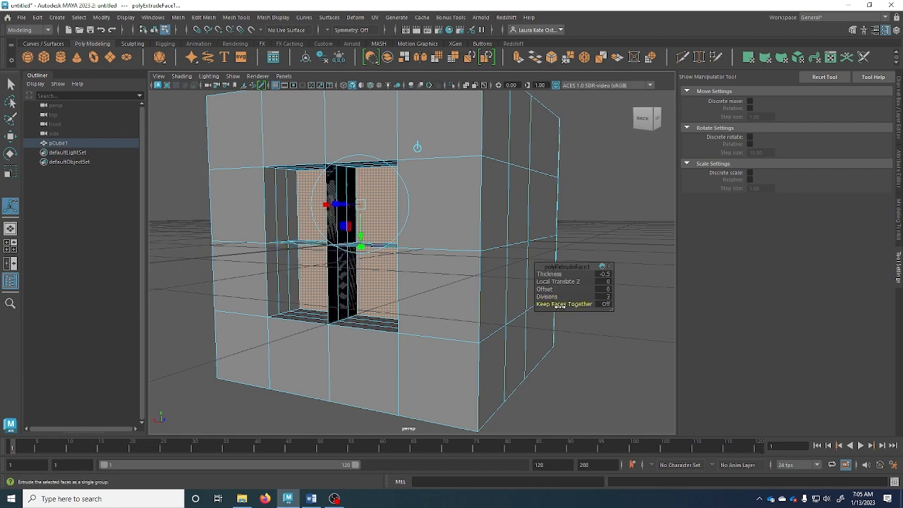
{"action": "left_click_drag", "start_coordinate": [353, 326], "coordinate": [411, 332], "text": "alt"}
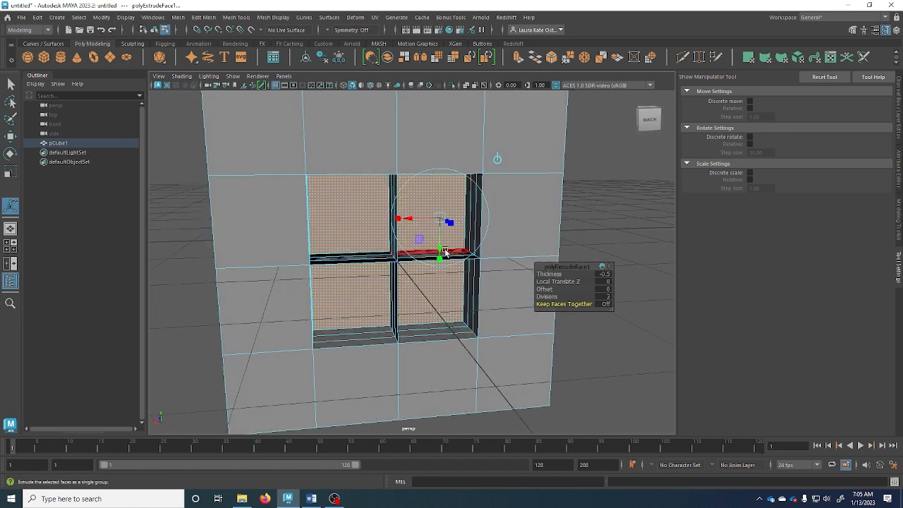
{"action": "key", "text": "ctrl+z"}
{"action": "key", "text": "ctrl+z"}
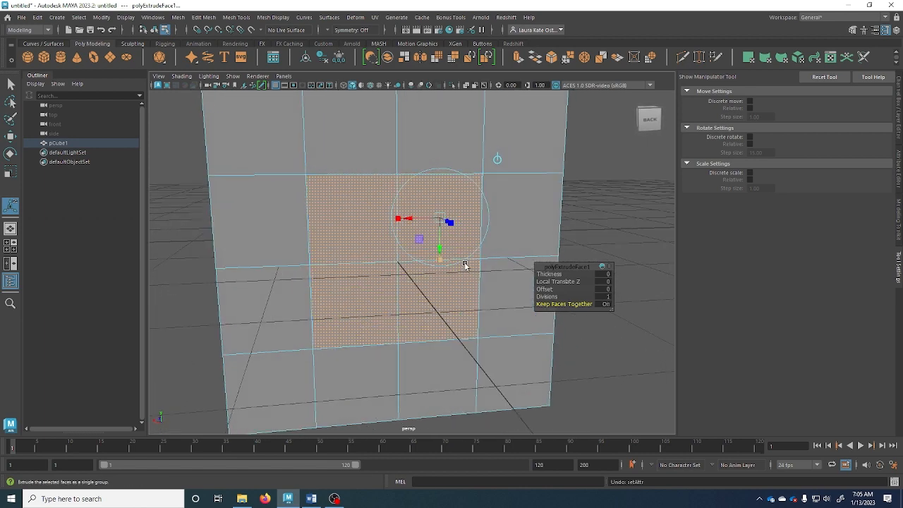
{"action": "left_click", "coordinate": [580, 304]}
Scale each of the four block faces down into an inset, the lower-left to about 0.73
{"action": "left_click", "coordinate": [379, 232]}
{"action": "key", "text": "r"}
{"action": "left_click_drag", "start_coordinate": [358, 226], "coordinate": [342, 230]}
{"action": "left_click", "coordinate": [436, 240]}
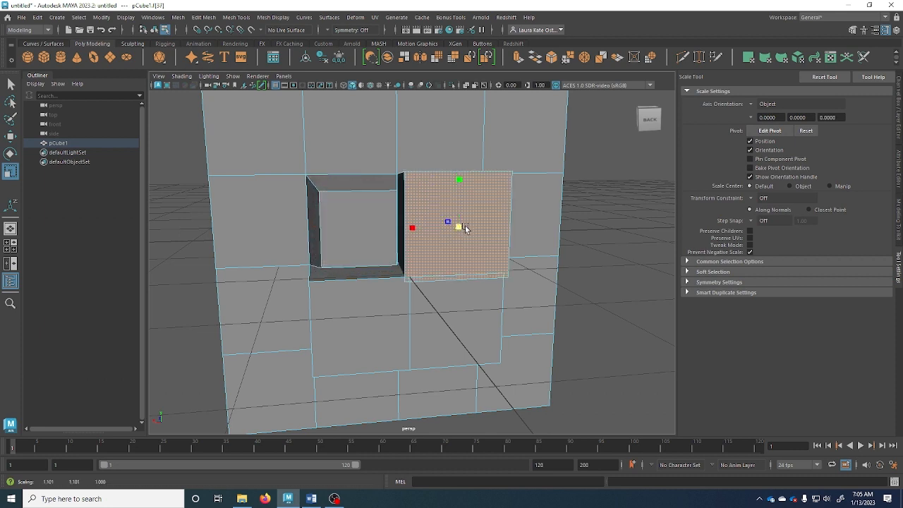
{"action": "left_click_drag", "start_coordinate": [459, 227], "coordinate": [425, 227]}
{"action": "left_click", "coordinate": [381, 297]}
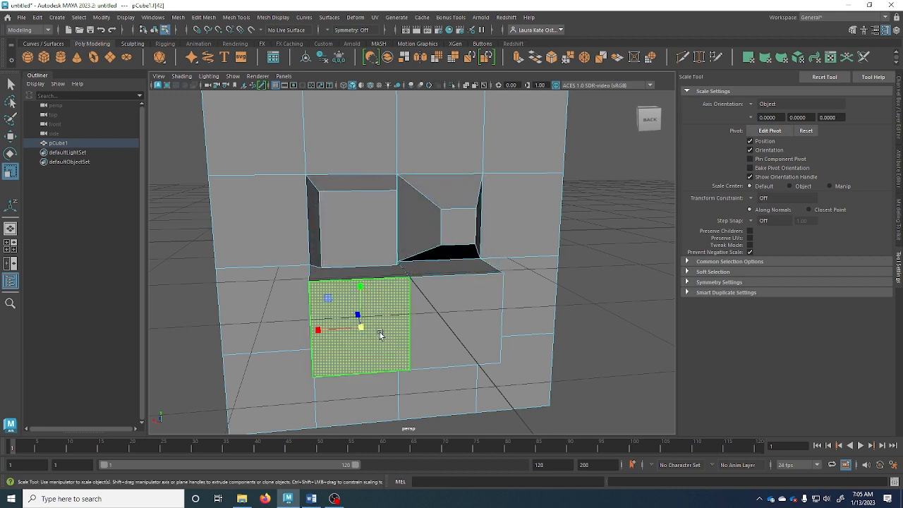
{"action": "left_click_drag", "start_coordinate": [361, 325], "coordinate": [337, 329]}
{"action": "left_click", "coordinate": [465, 339]}
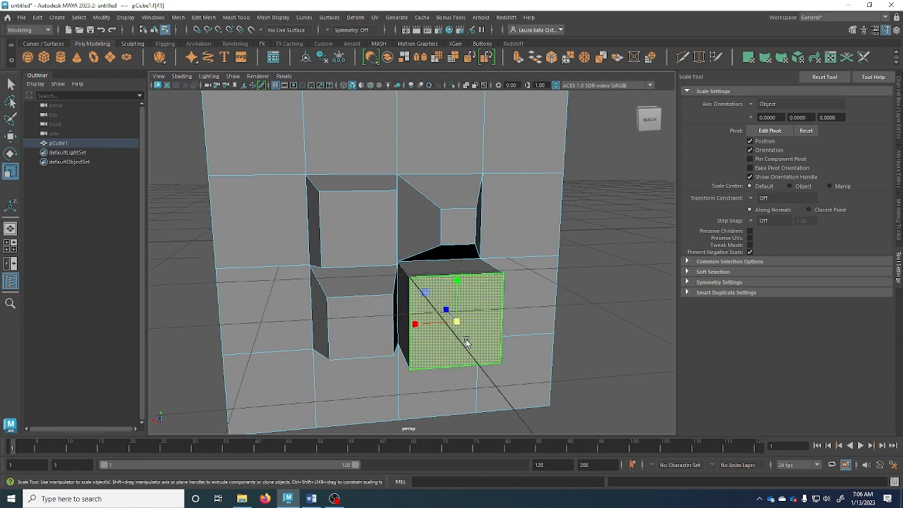
{"action": "left_click_drag", "start_coordinate": [457, 323], "coordinate": [411, 324]}
{"action": "left_click", "coordinate": [353, 326]}
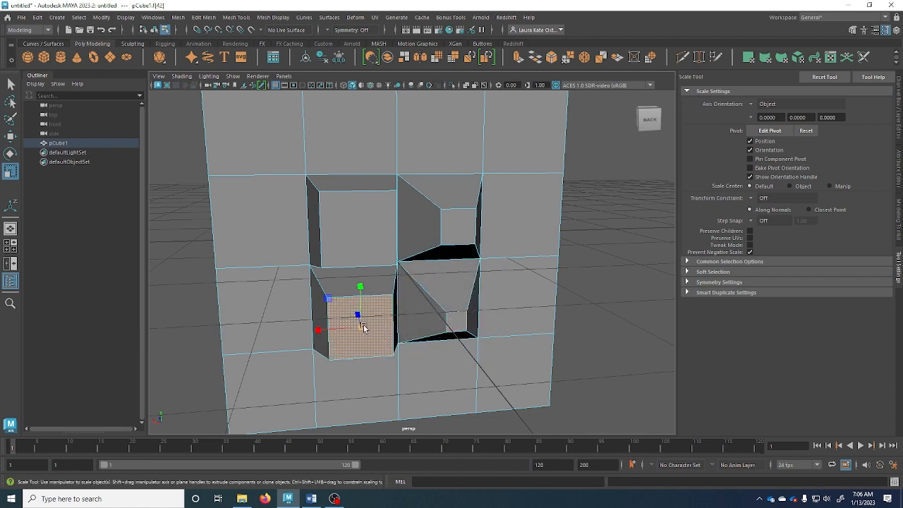
{"action": "left_click_drag", "start_coordinate": [345, 325], "coordinate": [349, 330]}
{"action": "mouse_move", "coordinate": [402, 349]}
{"action": "left_mouse_down", "text": "alt"}
{"action": "mouse_move", "coordinate": [475, 360]}
{"action": "mouse_move", "coordinate": [406, 361]}
{"action": "left_mouse_up", "text": "alt"}
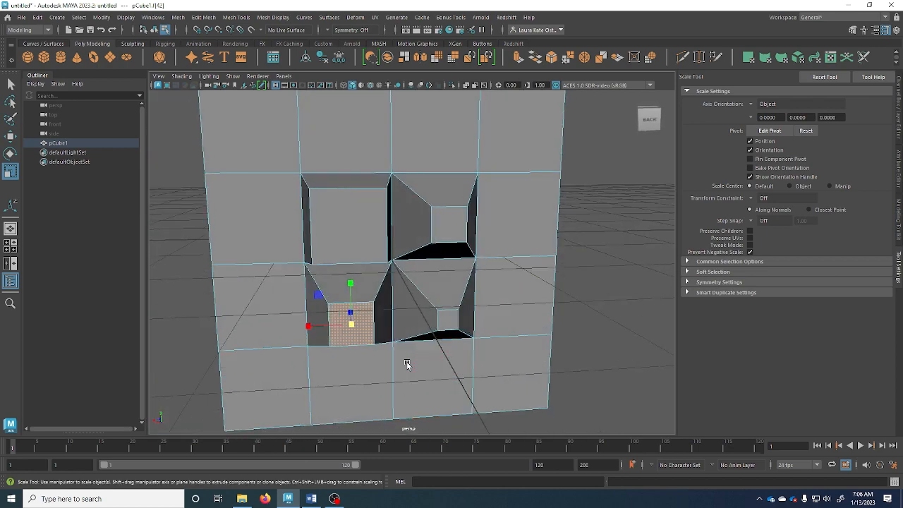
{"action": "left_click_drag", "start_coordinate": [403, 105], "coordinate": [417, 220], "text": "alt"}
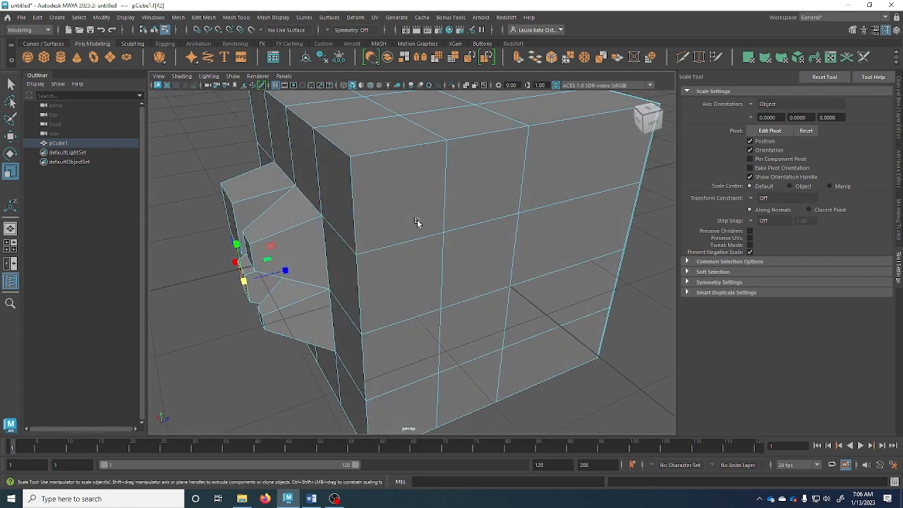
Extrude a side face, push it inward and scale it down into a tapered pocket
{"action": "left_click", "coordinate": [477, 182]}
{"action": "left_click", "coordinate": [485, 240]}
{"action": "key", "text": "ctrl+e"}
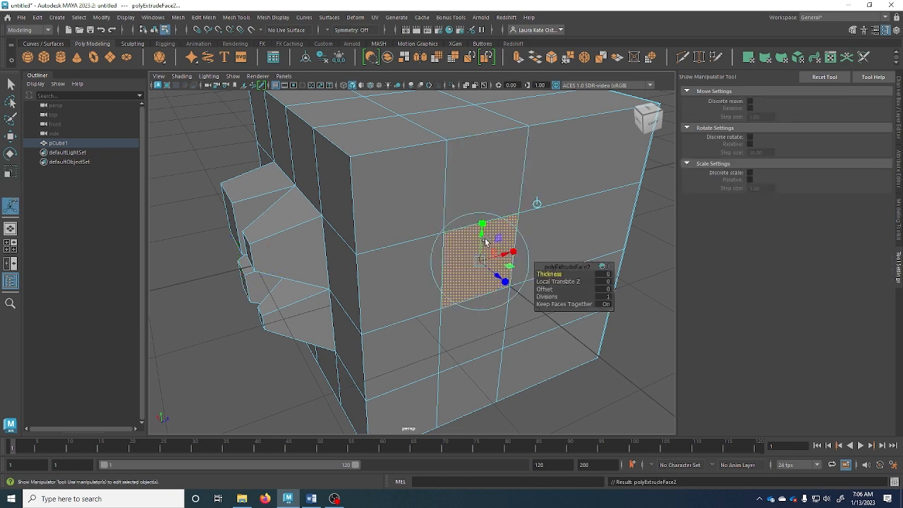
{"action": "left_click_drag", "start_coordinate": [492, 270], "coordinate": [423, 248]}
{"action": "key", "text": "r"}
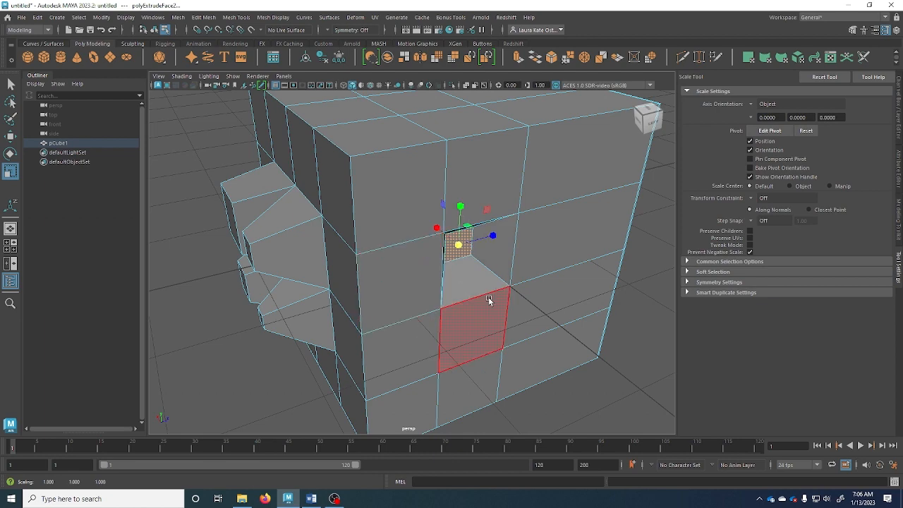
{"action": "mouse_move", "coordinate": [465, 321]}
{"action": "left_mouse_down", "text": "alt"}
{"action": "mouse_move", "coordinate": [469, 281]}
{"action": "mouse_move", "coordinate": [458, 284]}
{"action": "mouse_move", "coordinate": [465, 310]}
{"action": "left_mouse_up", "text": "alt"}
Extrude two stacked side faces together, pushing them inward with a small inset
{"action": "left_click", "coordinate": [489, 357]}
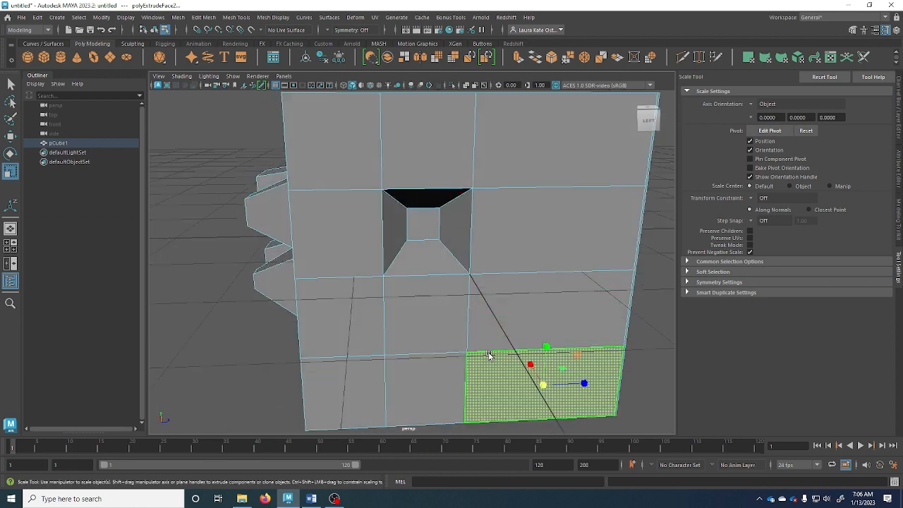
{"action": "left_click", "coordinate": [526, 315]}
{"action": "left_click_drag", "start_coordinate": [526, 315], "coordinate": [493, 173], "text": "alt"}
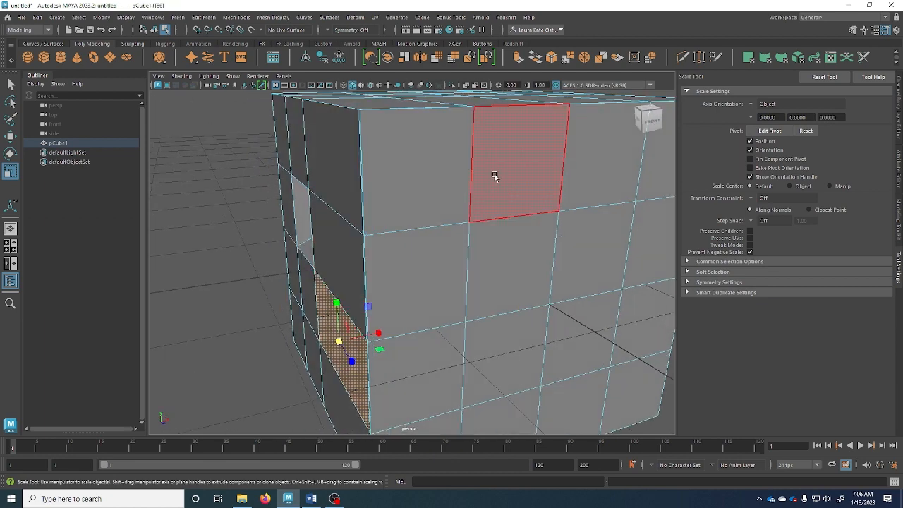
{"action": "left_click", "coordinate": [502, 240]}
{"action": "left_click", "coordinate": [522, 323], "text": "shift"}
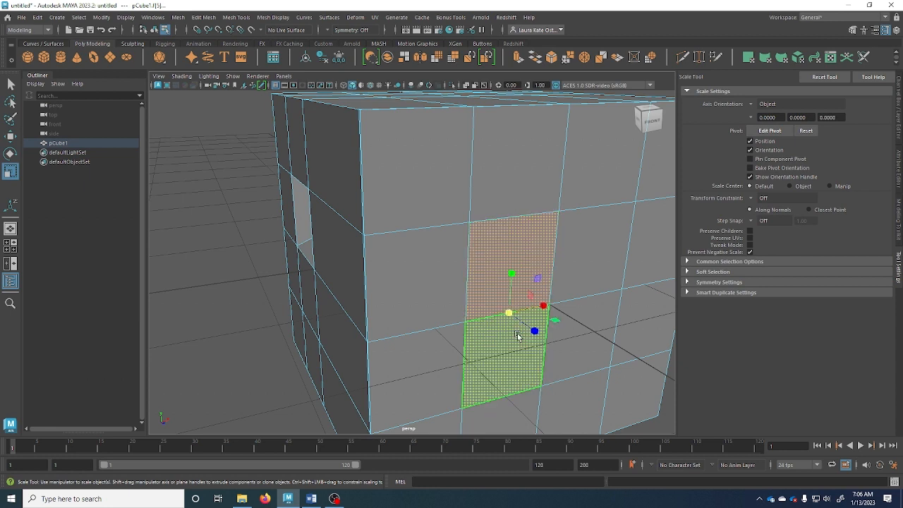
{"action": "key", "text": "ctrl+e"}
{"action": "left_click_drag", "start_coordinate": [522, 370], "coordinate": [489, 344]}
{"action": "left_click_drag", "start_coordinate": [546, 289], "coordinate": [551, 292]}
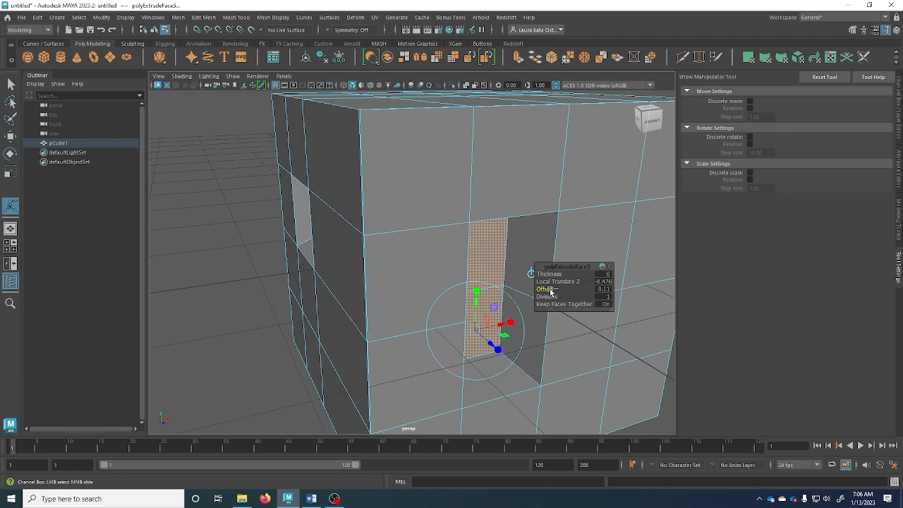
Give the -0.476-deep tall recess 2 divisions and select the edge loop ringing its walls
{"action": "left_click_drag", "start_coordinate": [599, 292], "coordinate": [497, 306], "text": "alt"}
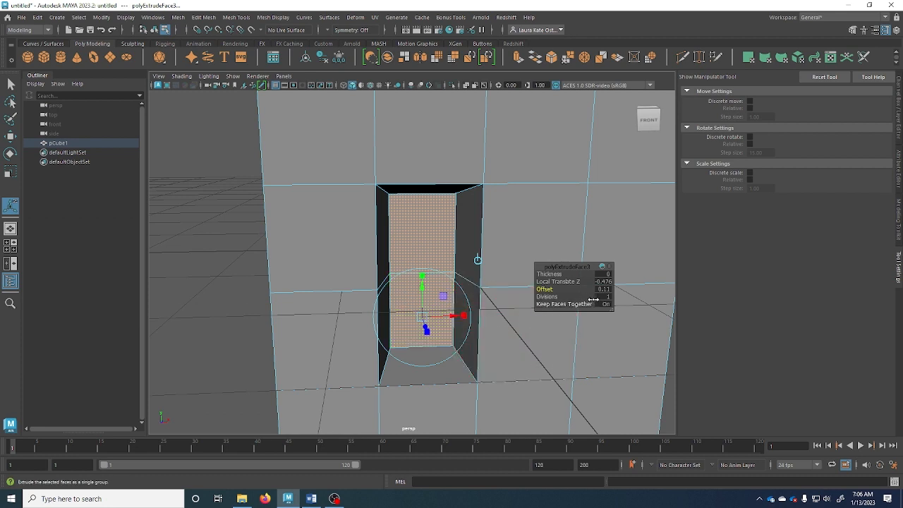
{"action": "left_click_drag", "start_coordinate": [549, 296], "coordinate": [553, 297]}
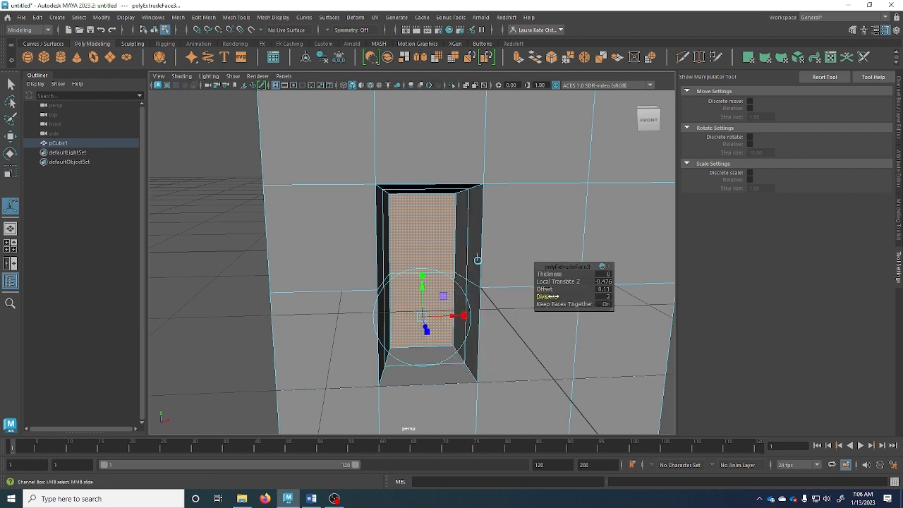
{"action": "left_click", "coordinate": [465, 243]}
{"action": "right_click", "coordinate": [465, 243]}
{"action": "left_click", "coordinate": [465, 194]}
{"action": "double_click", "coordinate": [463, 228]}
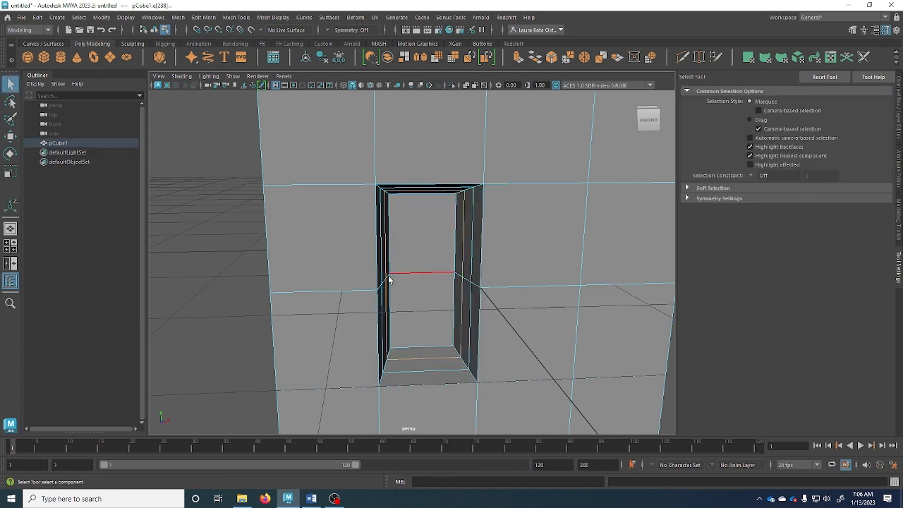
Move the recess's middle edge loop to sit just inside the opening
{"action": "left_click_drag", "start_coordinate": [389, 276], "coordinate": [394, 301], "text": "alt"}
{"action": "key", "text": "w"}
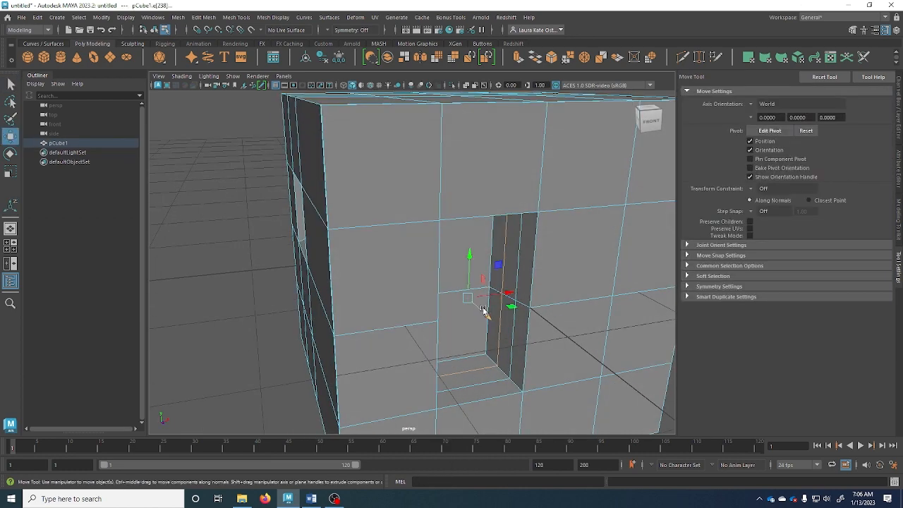
{"action": "left_click_drag", "start_coordinate": [485, 312], "coordinate": [854, 287]}
Preview the mesh smoothed and inspect the recess up close
{"action": "key", "text": "3"}
{"action": "scroll", "coordinate": [579, 294], "scroll_direction": "down", "scroll_amount": 4}
{"action": "right_click_drag", "start_coordinate": [557, 274], "coordinate": [646, 301], "text": "alt"}
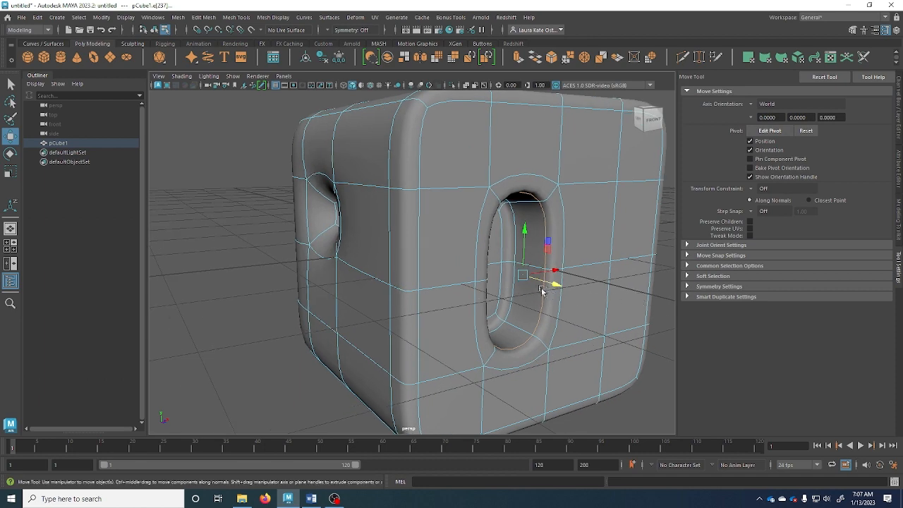
{"action": "left_click_drag", "start_coordinate": [543, 288], "coordinate": [497, 242], "text": "alt"}
{"action": "right_click_drag", "start_coordinate": [498, 242], "coordinate": [531, 253], "text": "alt"}
{"action": "middle_click_drag", "start_coordinate": [531, 253], "coordinate": [414, 261], "text": "alt"}
Insert holding edge loops above, beside and below the tall recess
{"action": "key", "text": "1"}
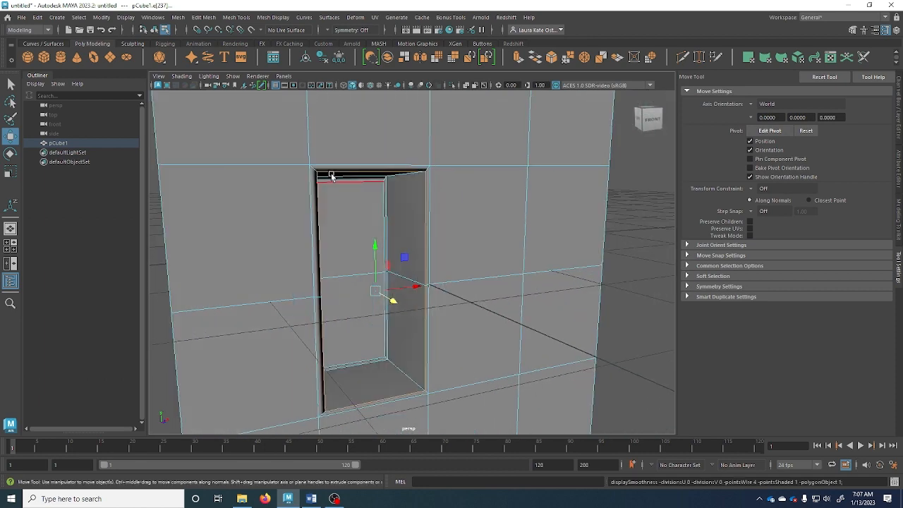
{"action": "key", "text": "space"}
{"action": "left_click", "coordinate": [338, 182]}
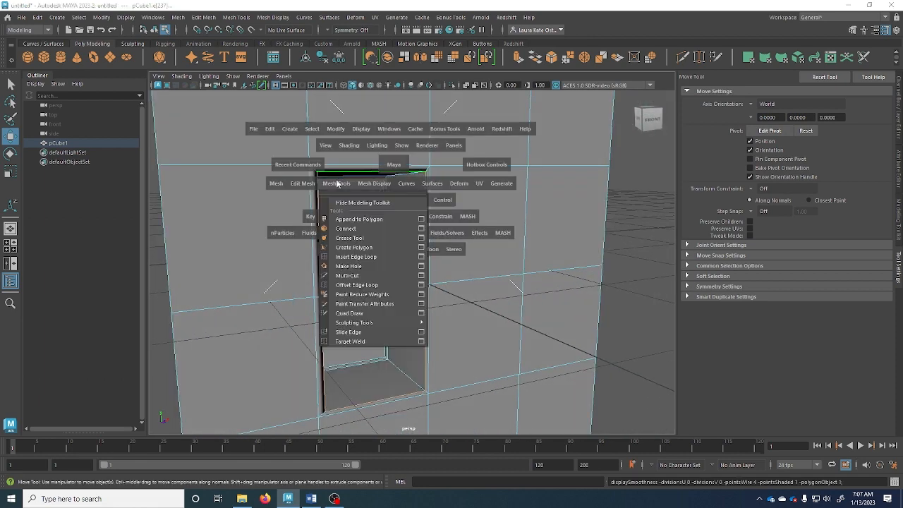
{"action": "left_click", "coordinate": [356, 257]}
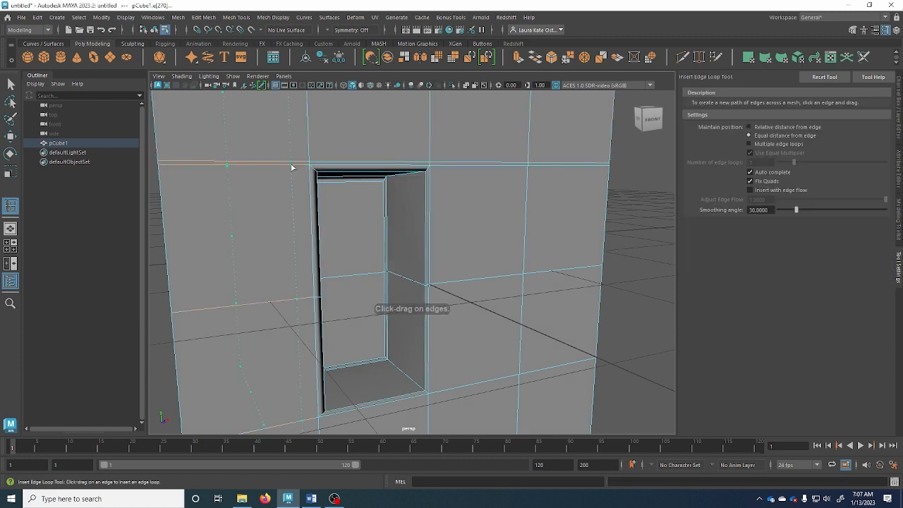
{"action": "left_click_drag", "start_coordinate": [292, 167], "coordinate": [308, 169]}
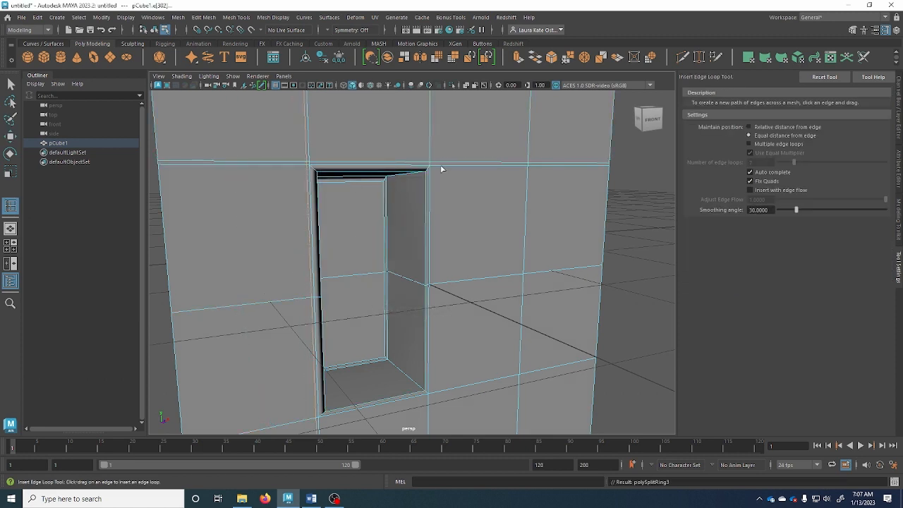
{"action": "left_click_drag", "start_coordinate": [441, 169], "coordinate": [432, 168]}
{"action": "left_click_drag", "start_coordinate": [428, 412], "coordinate": [428, 400]}
Check the smooth preview, then add two more holding loops along the recess
{"action": "key", "text": "3"}
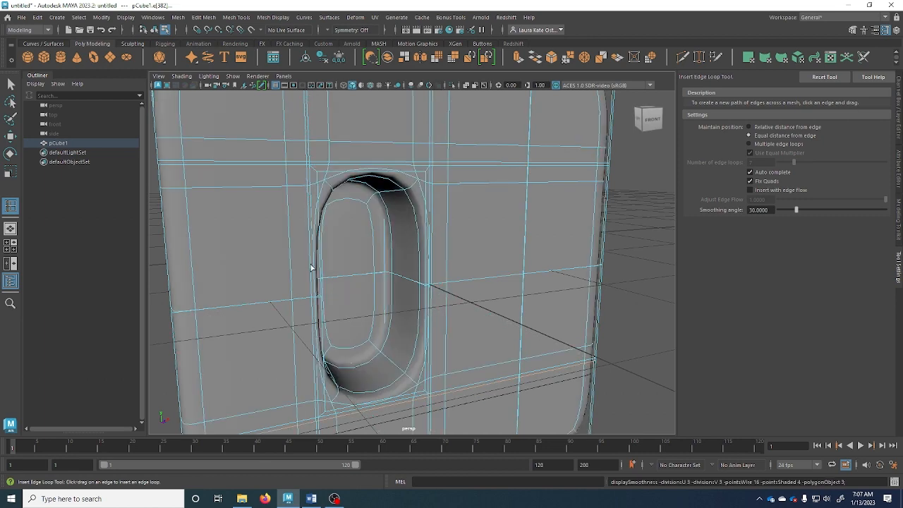
{"action": "left_click_drag", "start_coordinate": [310, 266], "coordinate": [359, 274], "text": "alt"}
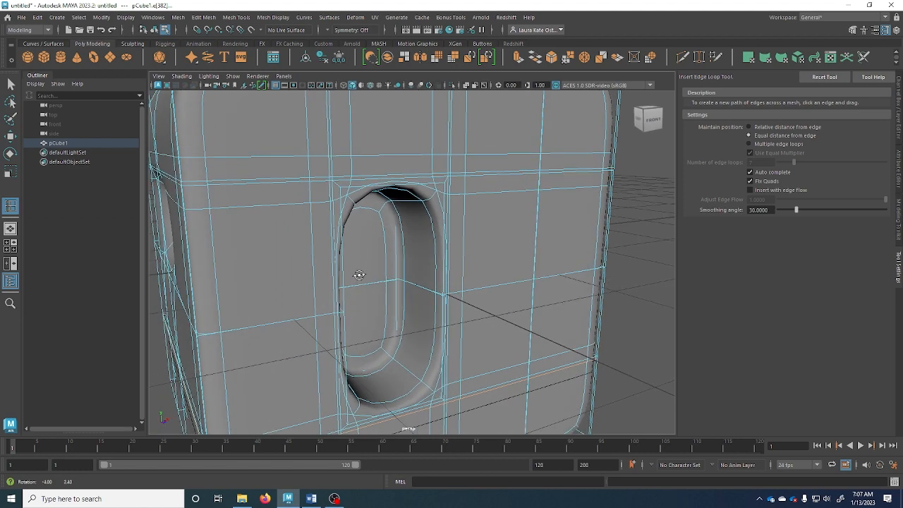
{"action": "key", "text": "1"}
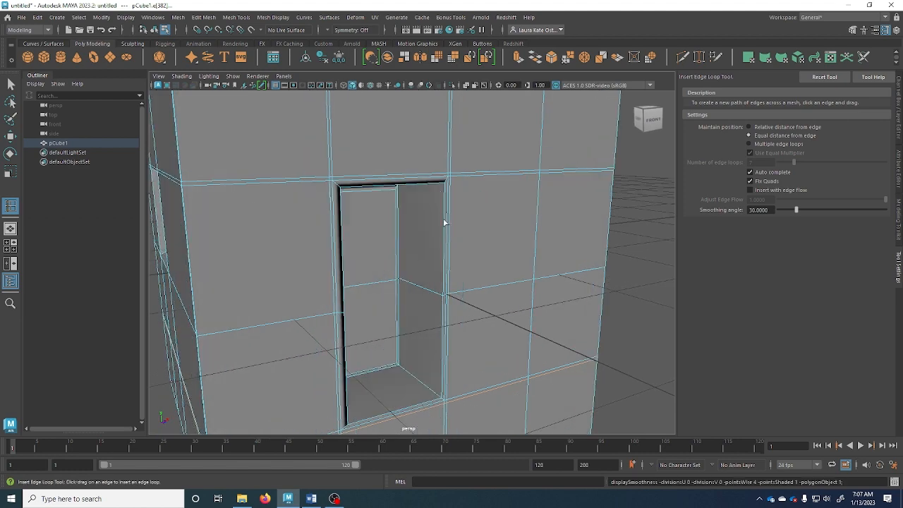
{"action": "left_click_drag", "start_coordinate": [429, 199], "coordinate": [441, 184], "text": "alt"}
{"action": "right_click_drag", "start_coordinate": [442, 185], "coordinate": [475, 198], "text": "alt"}
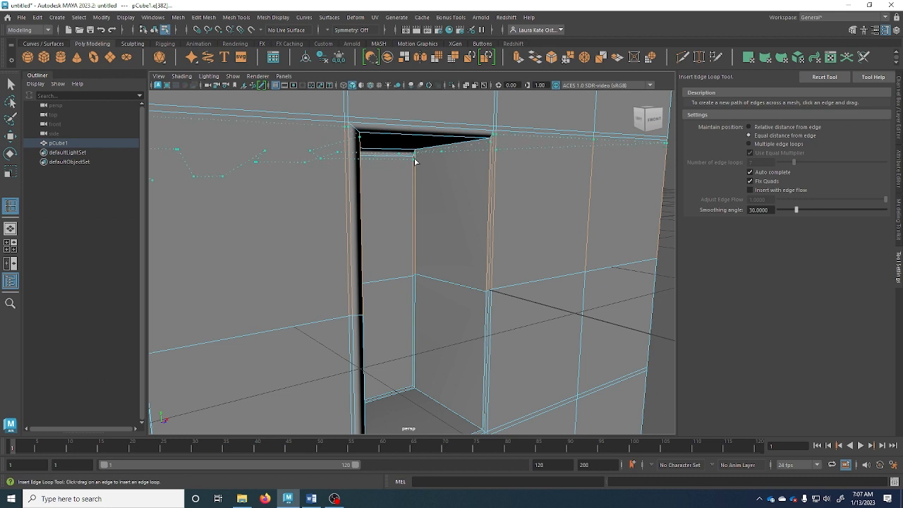
{"action": "left_click", "coordinate": [415, 161]}
{"action": "left_click_drag", "start_coordinate": [447, 258], "coordinate": [444, 289], "text": "alt"}
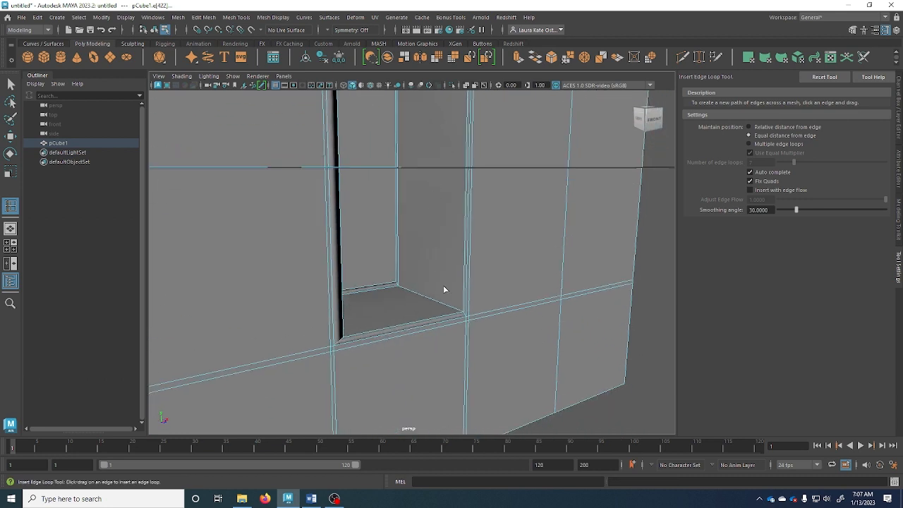
{"action": "left_click", "coordinate": [398, 284]}
{"action": "left_click_drag", "start_coordinate": [435, 342], "coordinate": [405, 337], "text": "alt"}
Preview the cube smoothed, return to object mode and deselect it
{"action": "key", "text": "3"}
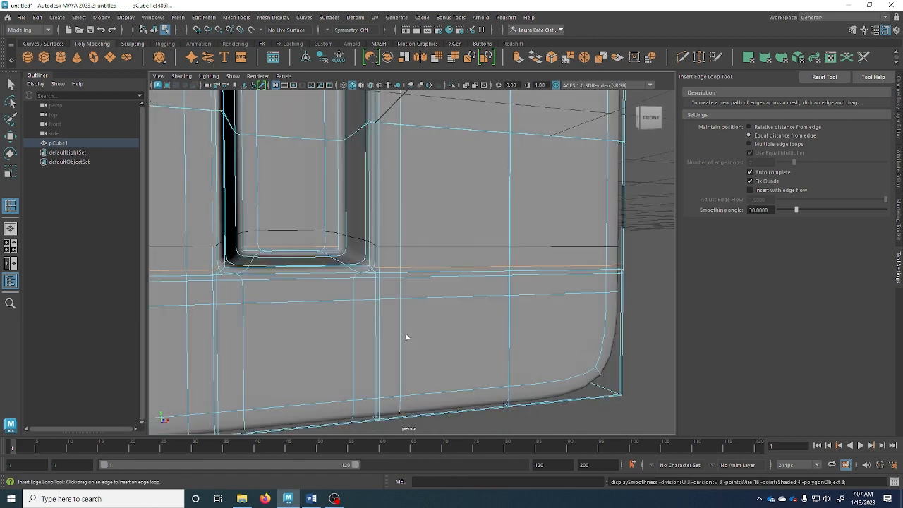
{"action": "left_click_drag", "start_coordinate": [416, 182], "coordinate": [397, 274], "text": "alt"}
{"action": "scroll", "coordinate": [397, 274], "scroll_direction": "down", "scroll_amount": 2}
{"action": "key", "text": "q"}
{"action": "right_click_drag", "start_coordinate": [379, 271], "coordinate": [445, 204]}
{"action": "left_click", "coordinate": [595, 250]}
{"action": "mouse_move", "coordinate": [433, 361]}
{"action": "left_mouse_down", "text": "alt"}
{"action": "mouse_move", "coordinate": [407, 352]}
{"action": "mouse_move", "coordinate": [448, 356]}
{"action": "left_mouse_up", "text": "alt"}
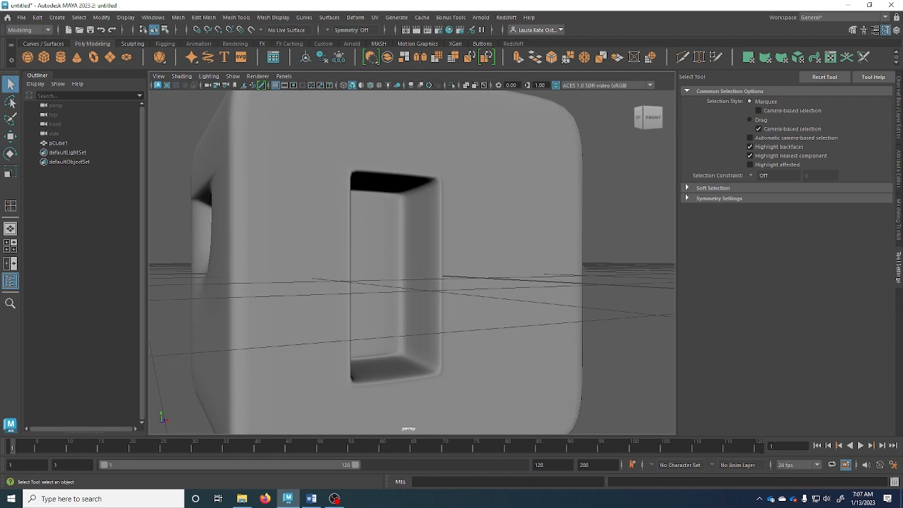
{"action": "left_click_drag", "start_coordinate": [338, 273], "coordinate": [268, 254], "text": "alt"}
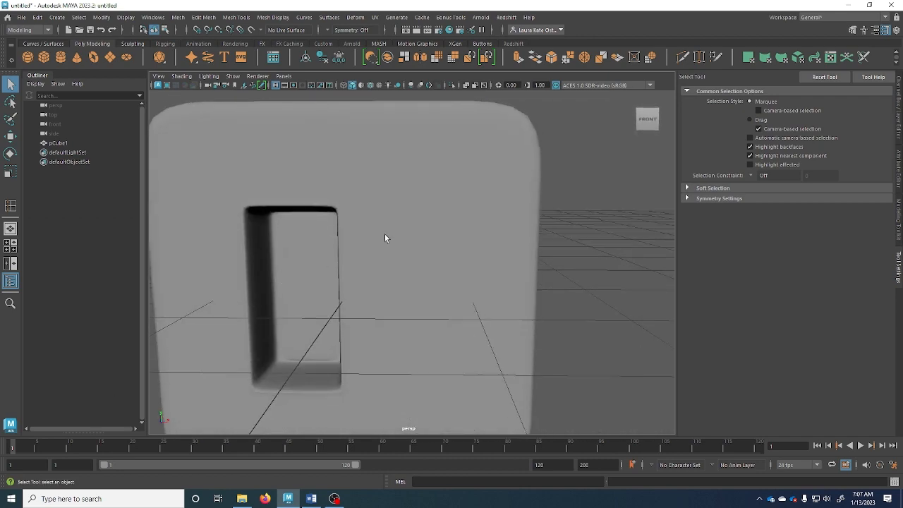
{"action": "left_click", "coordinate": [385, 232]}
{"action": "right_click_drag", "start_coordinate": [369, 202], "coordinate": [399, 191]}
{"action": "left_click_drag", "start_coordinate": [376, 195], "coordinate": [324, 211], "text": "alt"}
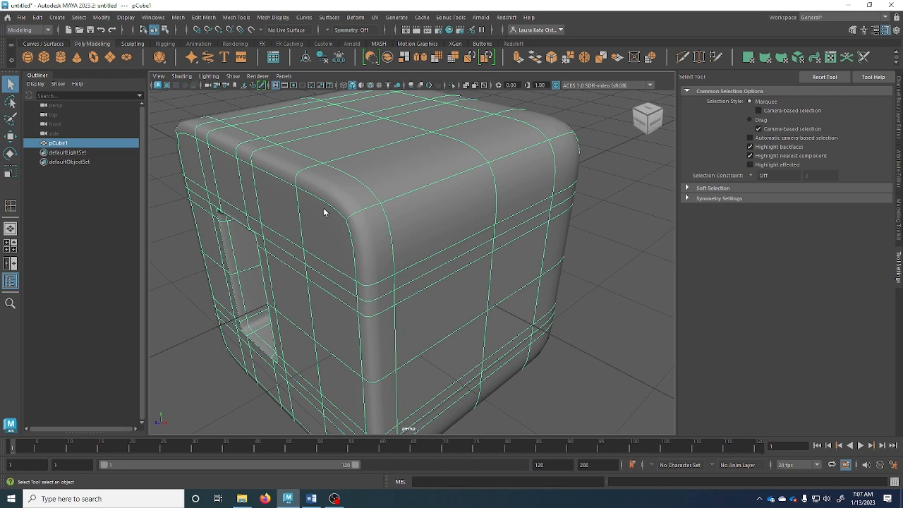